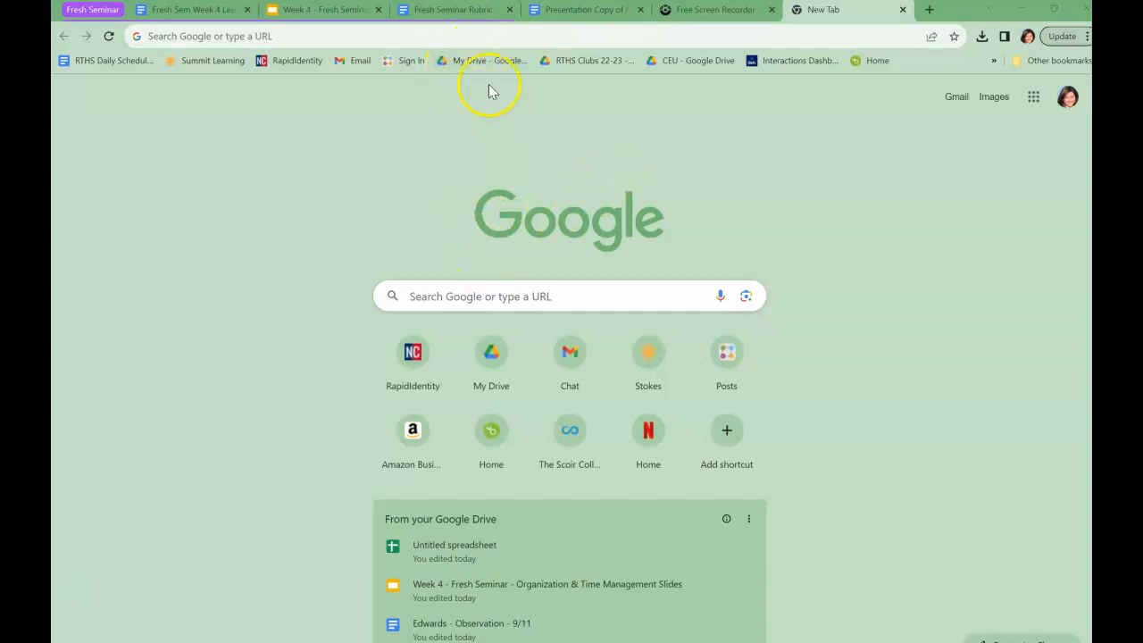
Search the web for "Google Drive", correcting the misspelled search term.
click(516, 37)
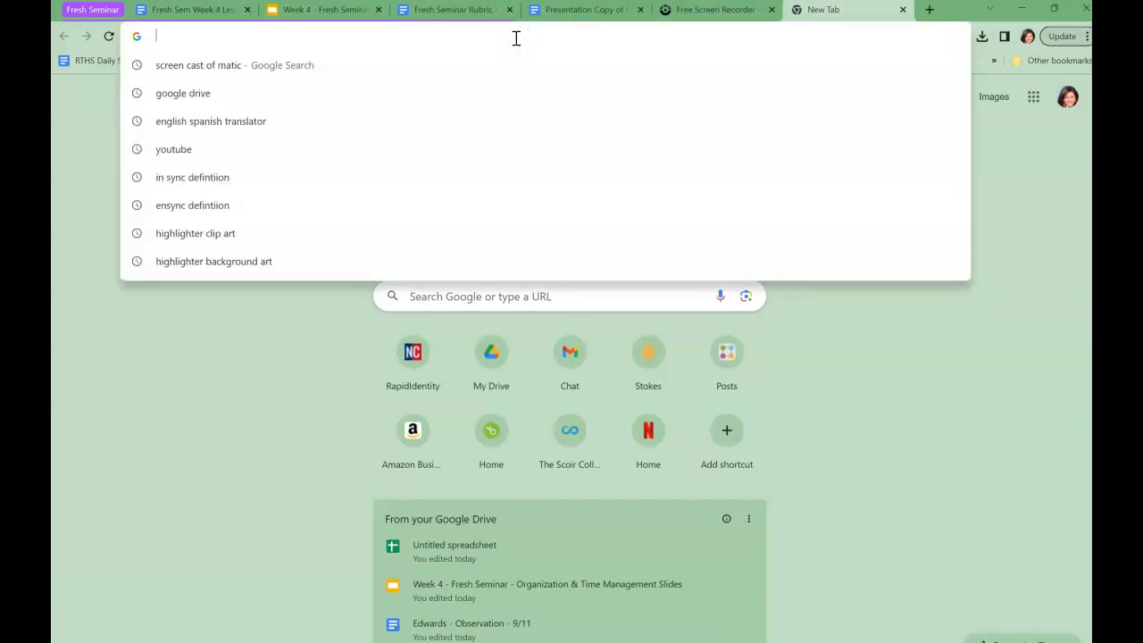
text(Google Driver)
key(Return)
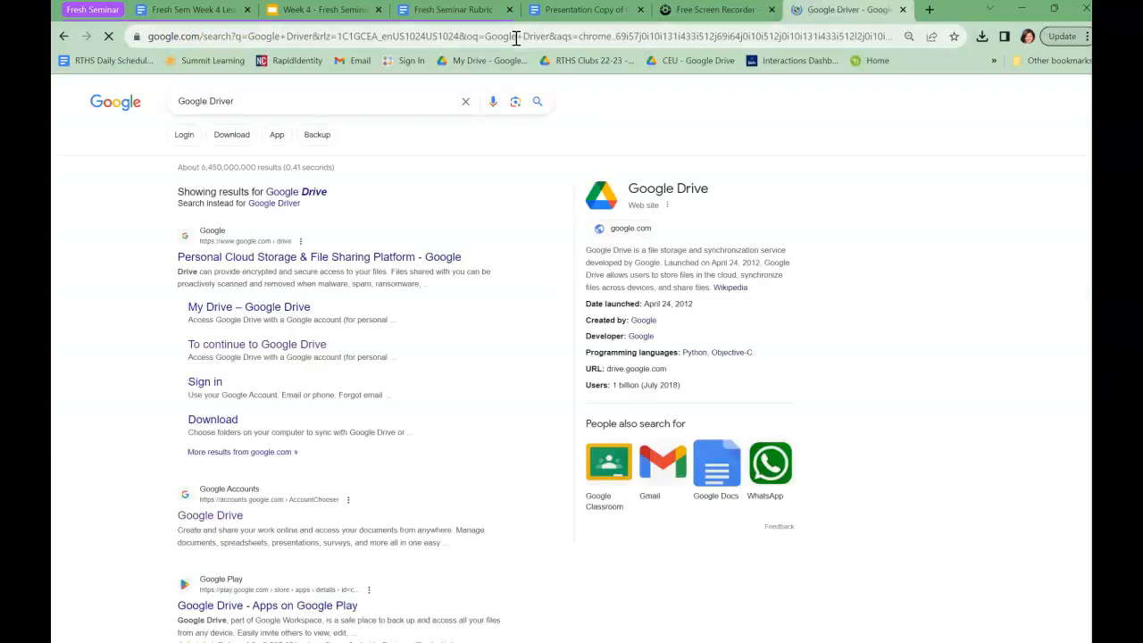
click(259, 100)
key(BackSpace)
key(Return)
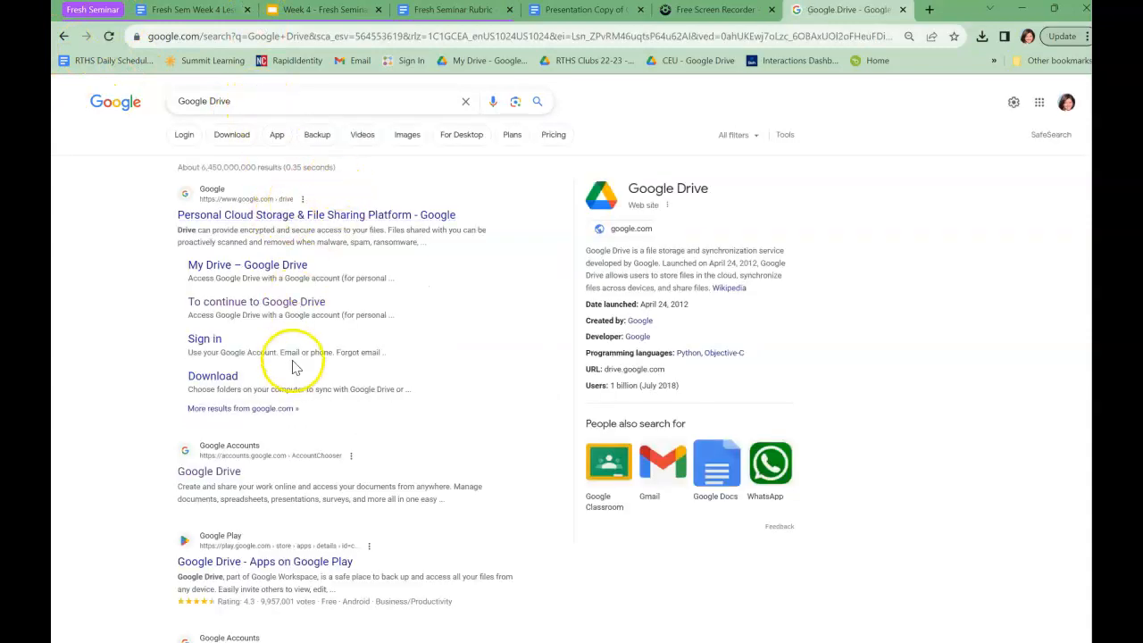
Open the Google Accounts result for Google Drive and sign in with the listed school account.
scroll(295, 367, down, 3)
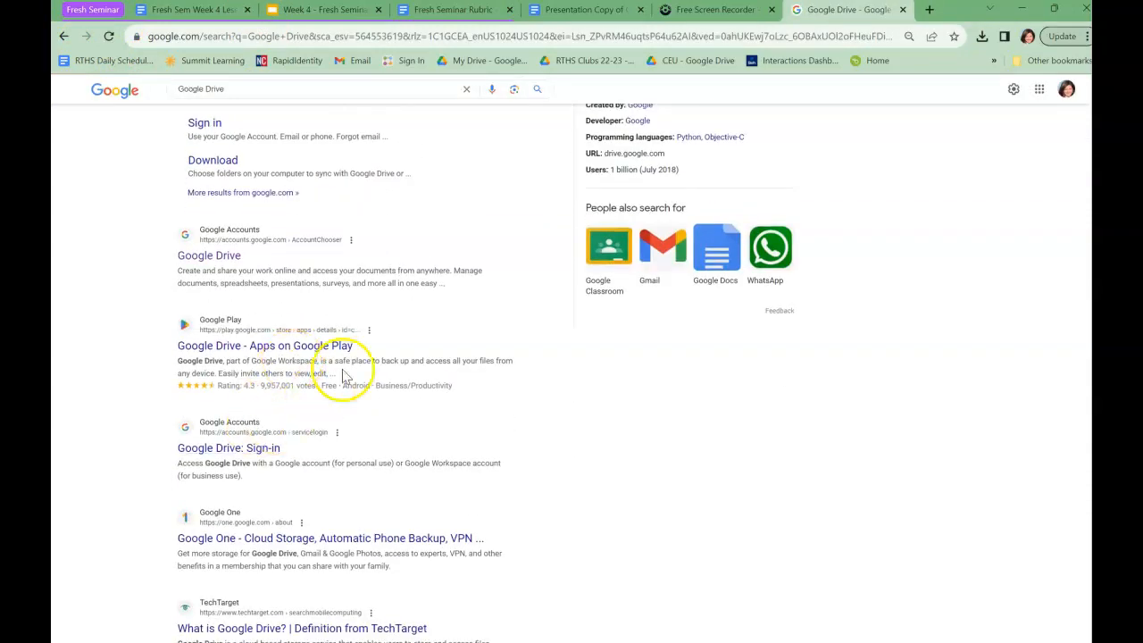
scroll(328, 357, up, 3)
scroll(270, 372, down, 2)
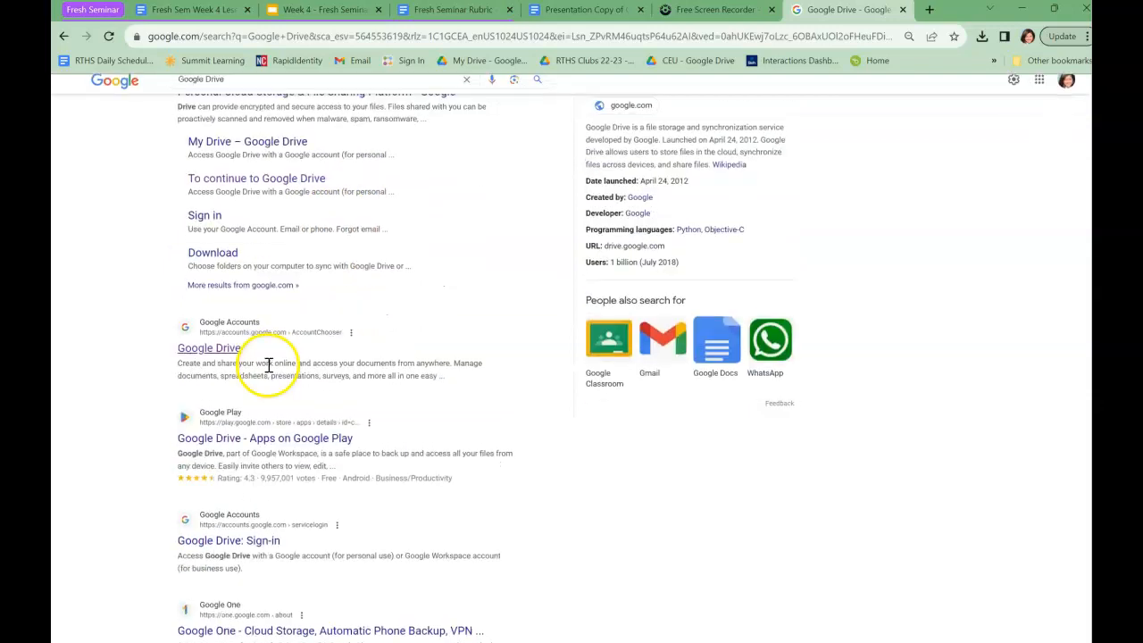
scroll(270, 372, down, 1)
click(208, 314)
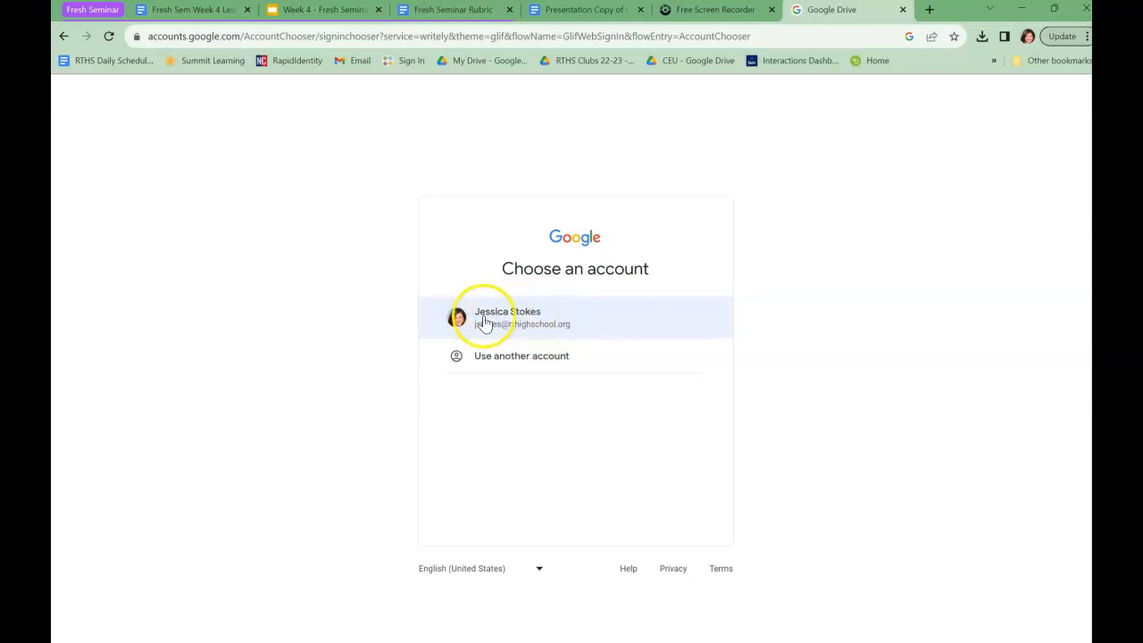
click(568, 333)
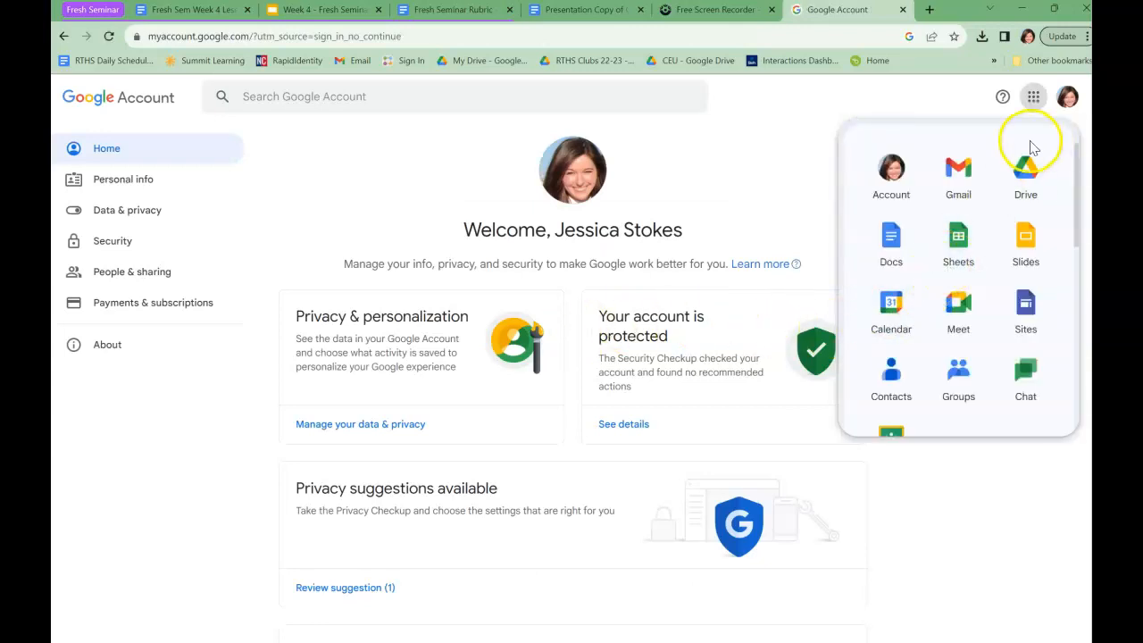
Open Drive from the Google apps on the Google Account page.
click(953, 96)
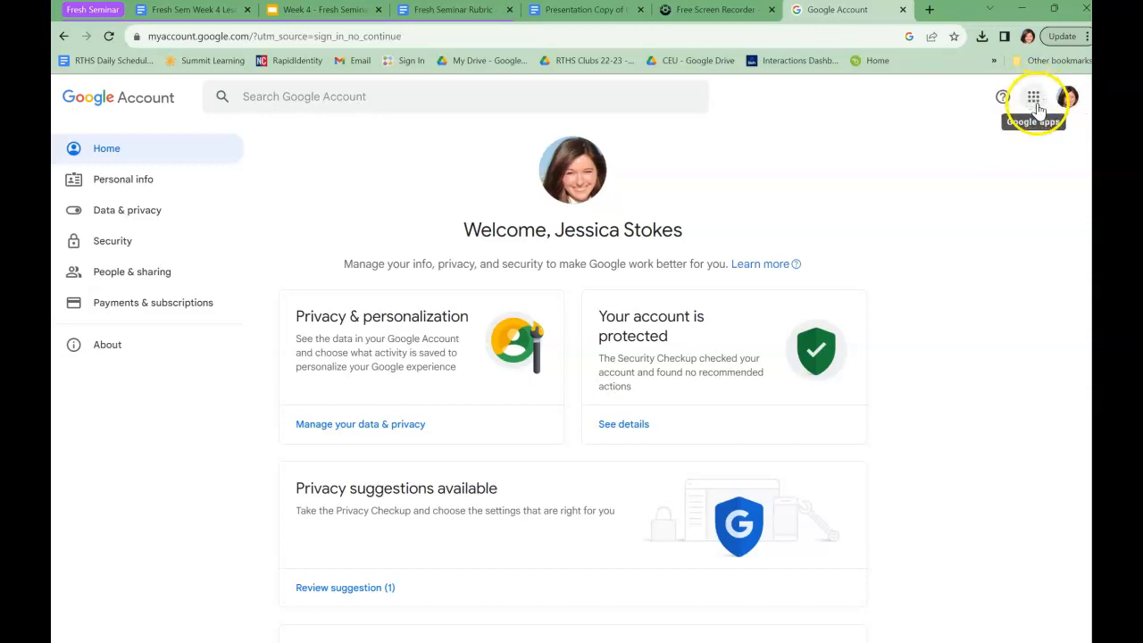
click(1035, 111)
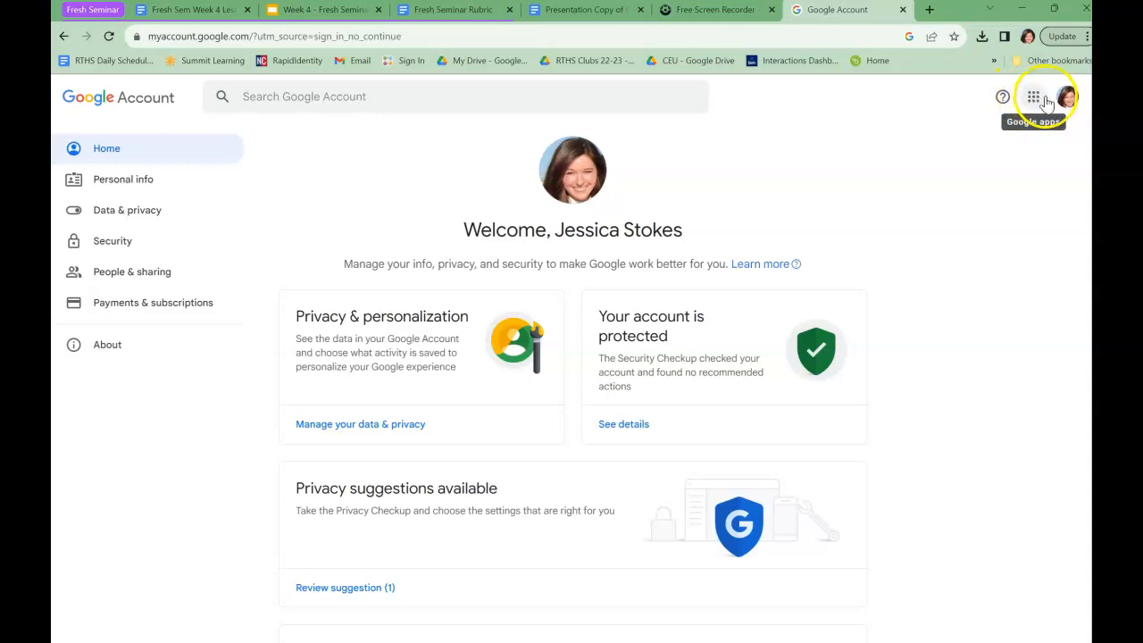
click(1034, 100)
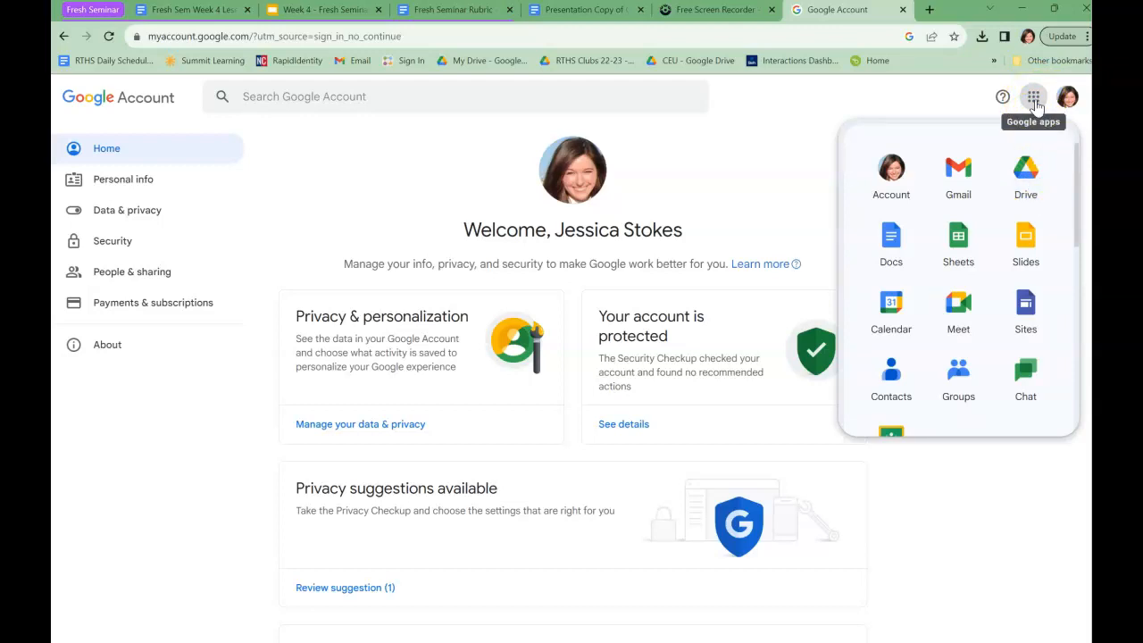
click(1027, 169)
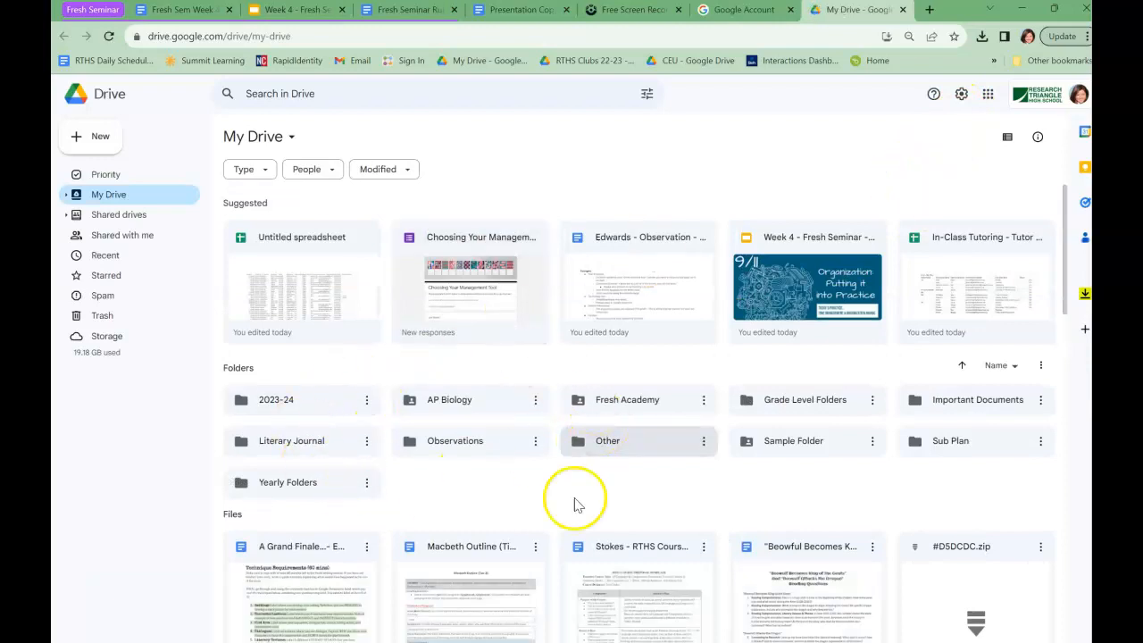
Look through the folders and files in My Drive and open Sample Folder.
scroll(530, 491, down, 10)
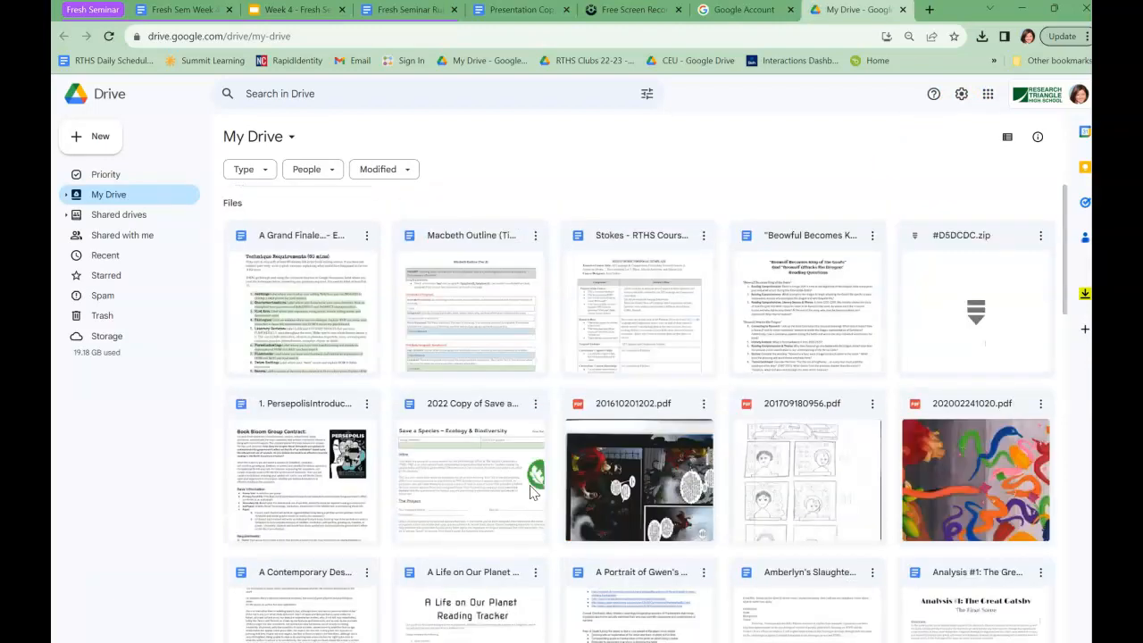
scroll(530, 491, up, 8)
scroll(530, 491, up, 2)
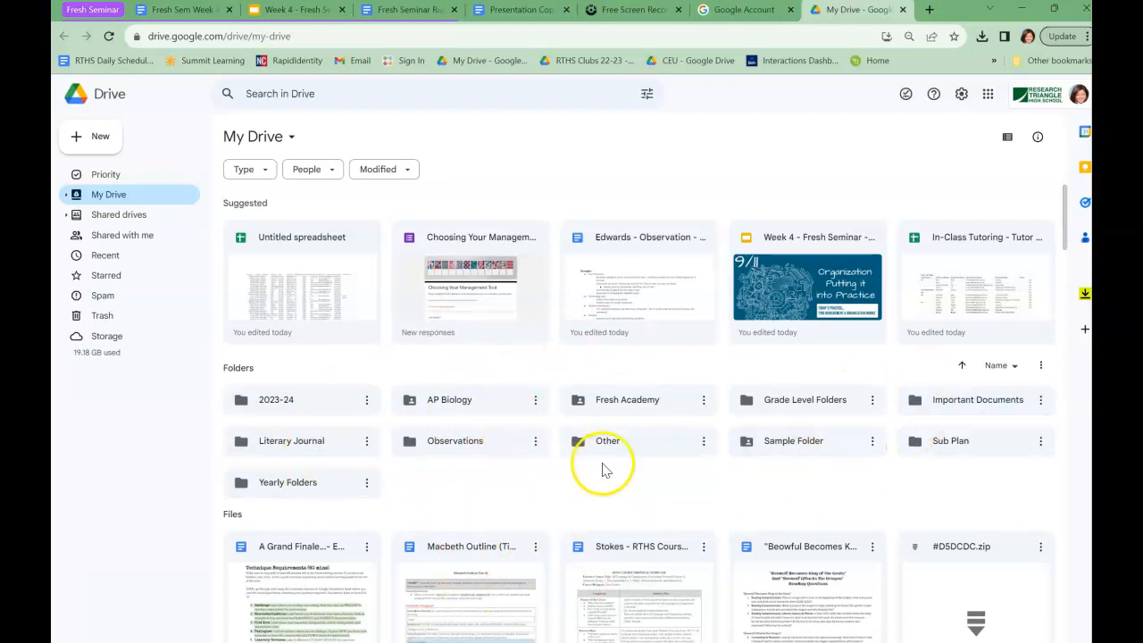
double_click(797, 450)
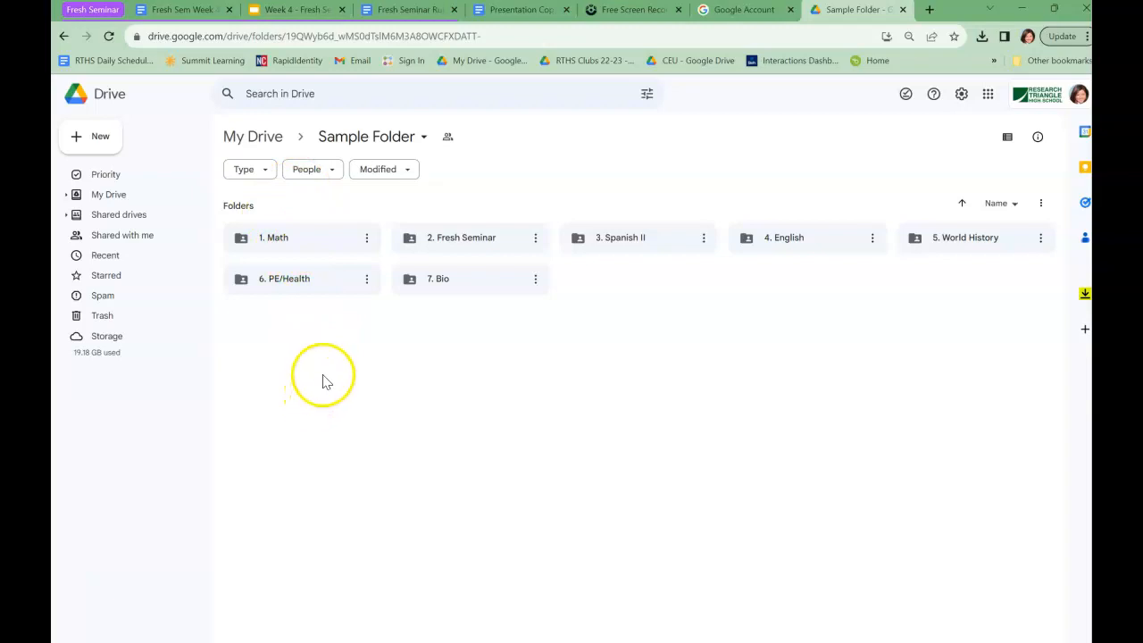
Create a new folder named "1. Math" inside Sample Folder.
right_click(397, 349)
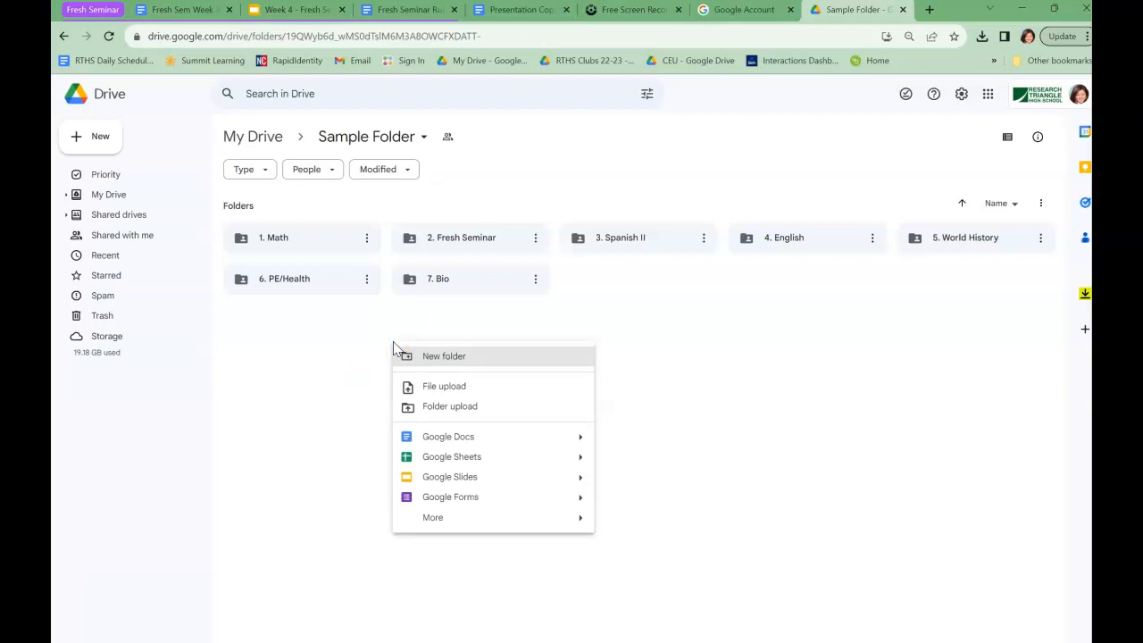
click(457, 361)
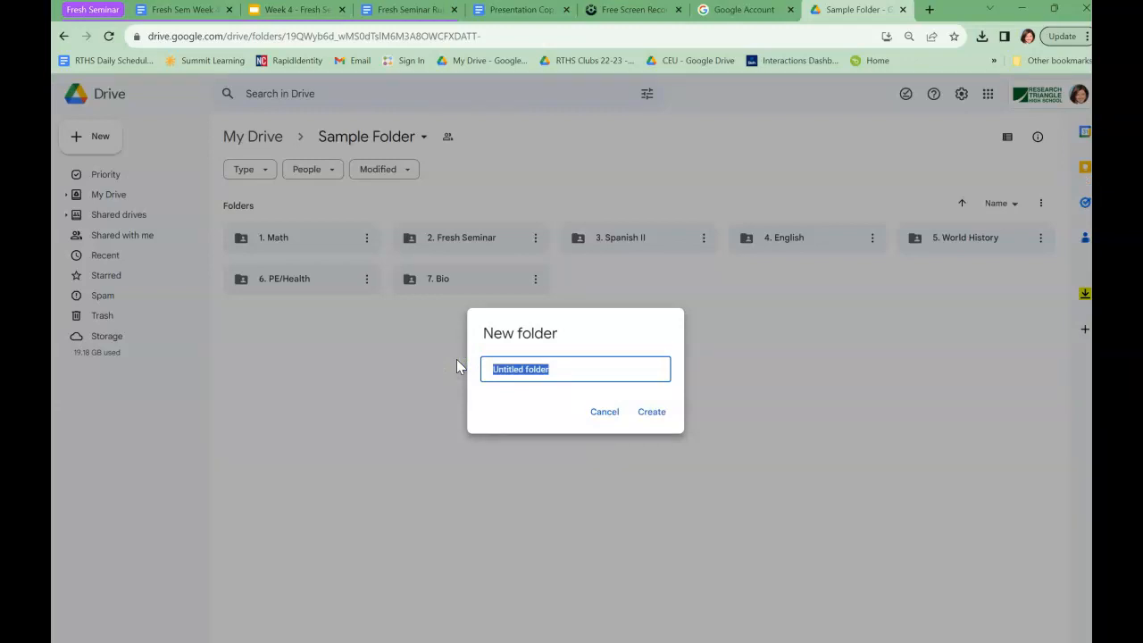
text(1. Math)
click(658, 416)
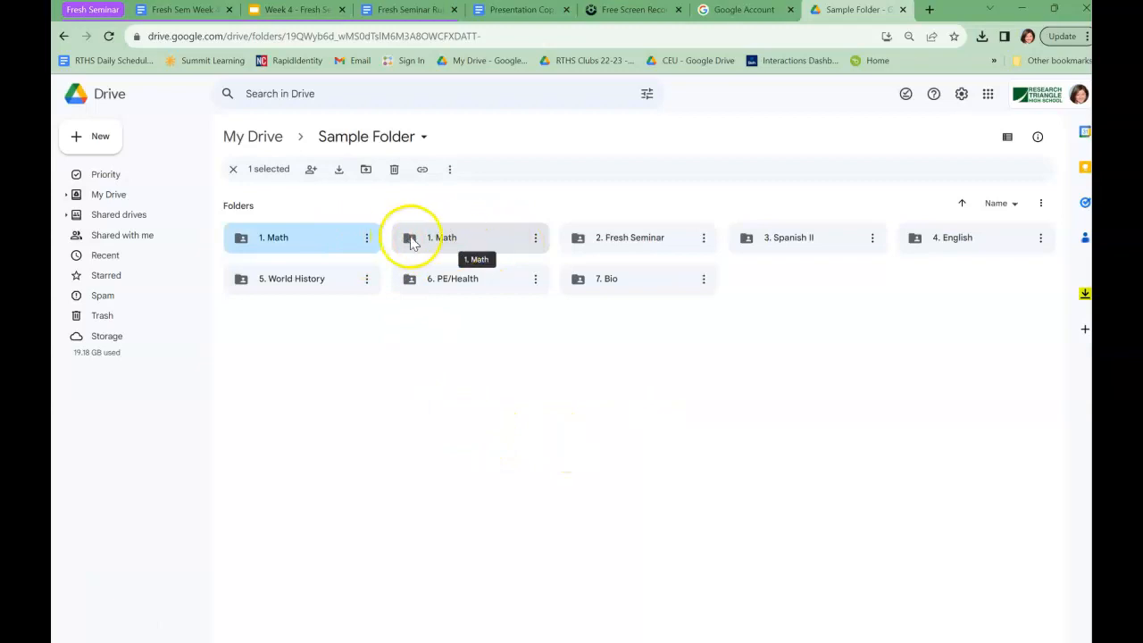
Move the newly created duplicate "1. Math" folder to the trash.
click(366, 237)
click(409, 413)
click(616, 420)
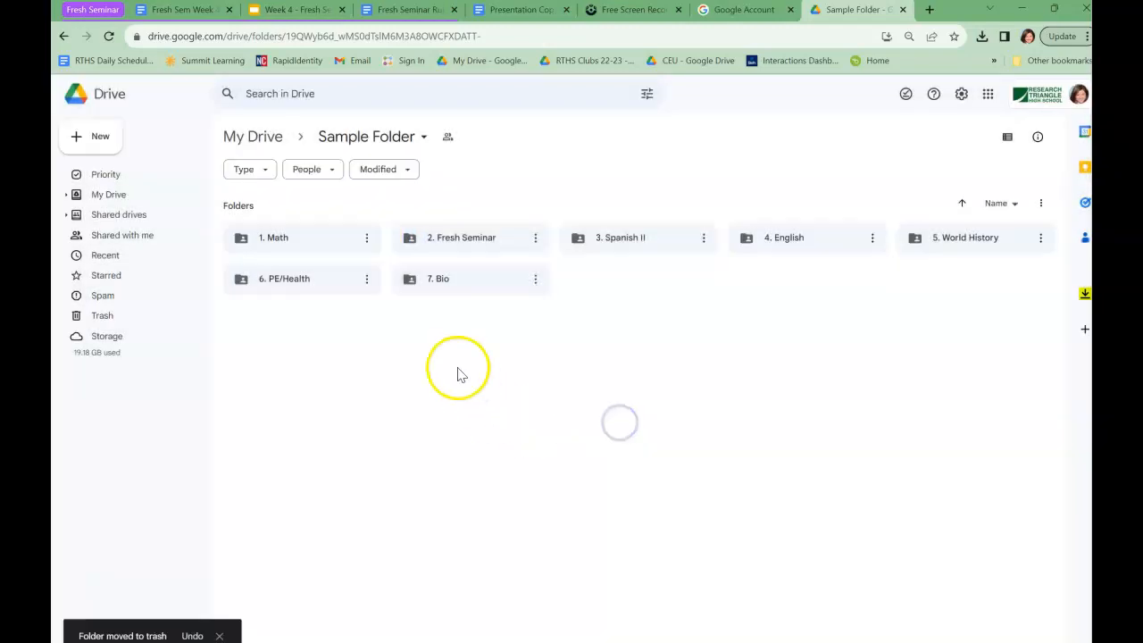
right_click(455, 406)
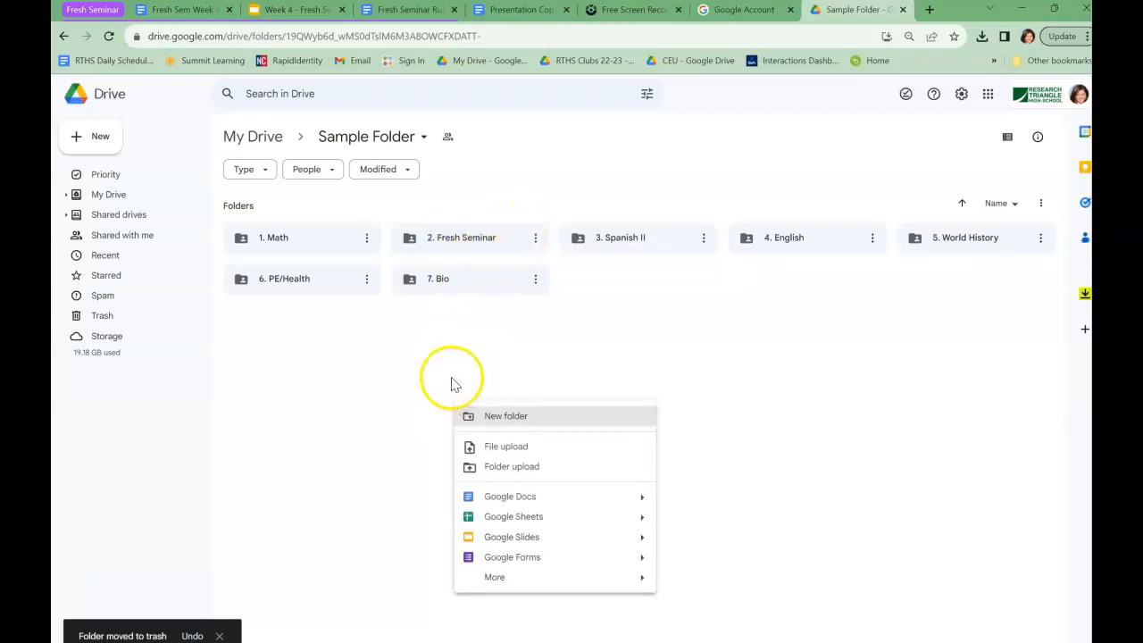
click(485, 423)
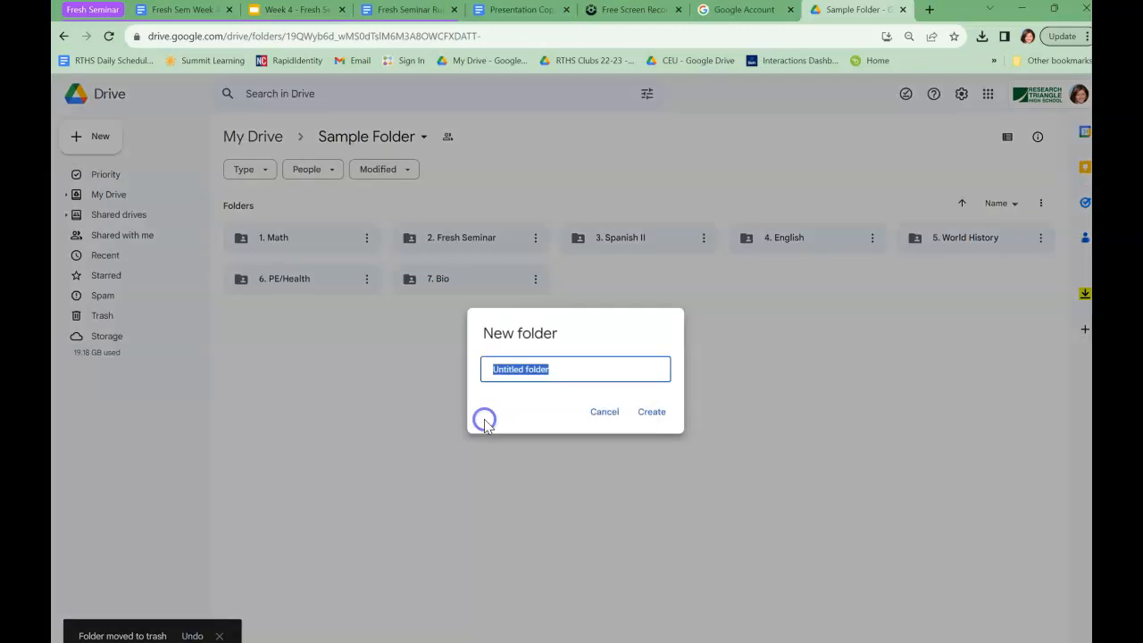
text(2)
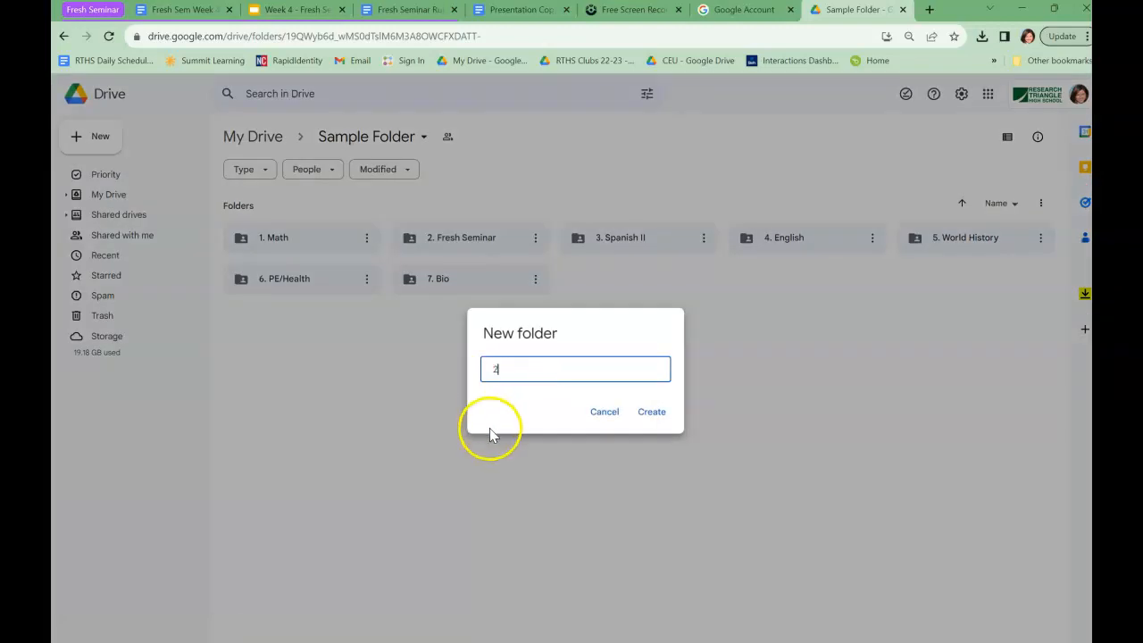
text(. Fresh Seminar)
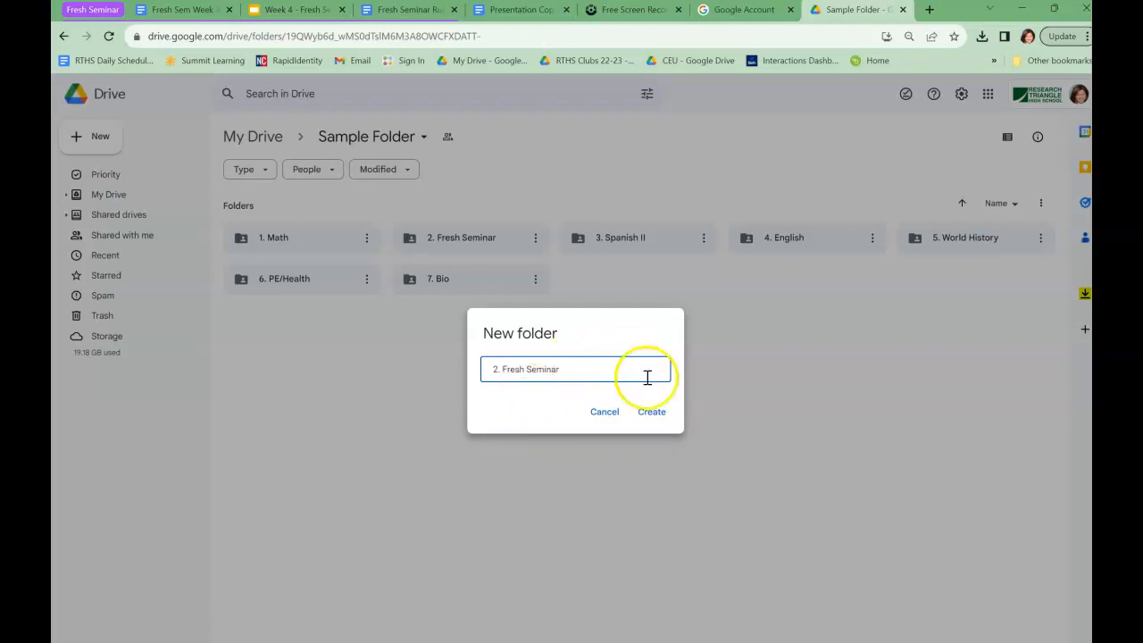
click(600, 416)
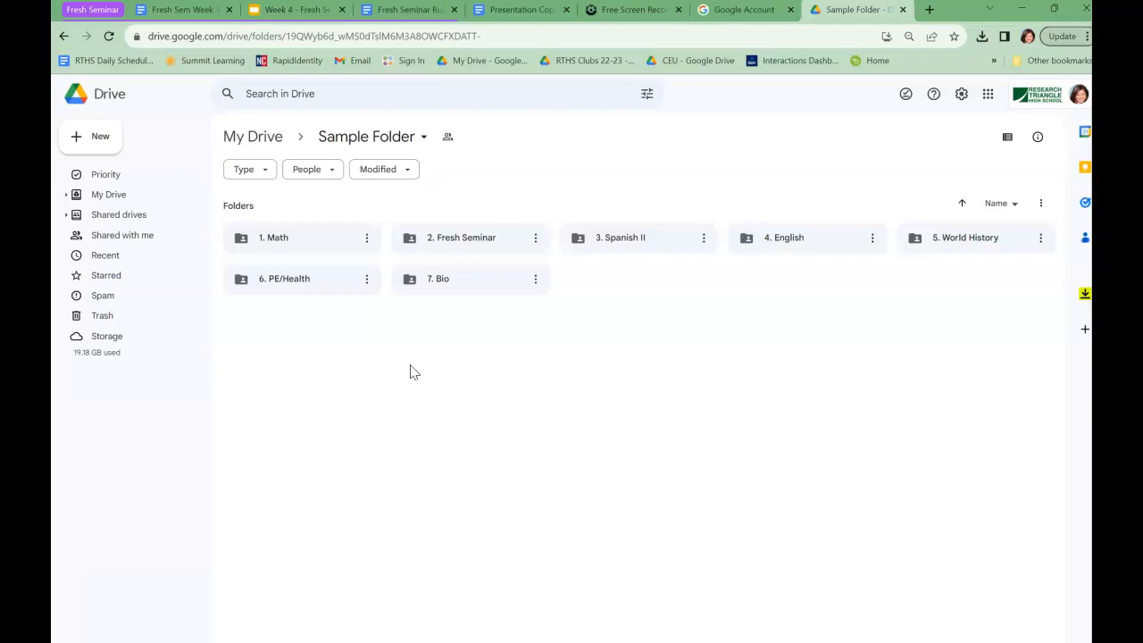
Create a folder named "Unit 1 - Lord of the Flies" inside the 4. English folder.
double_click(772, 243)
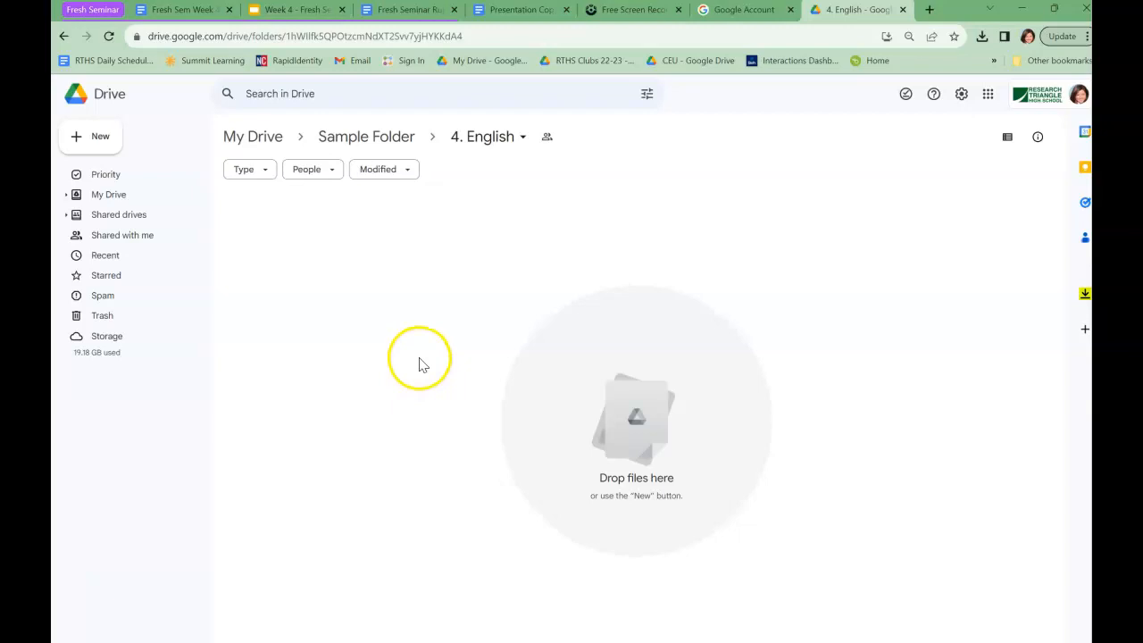
right_click(389, 268)
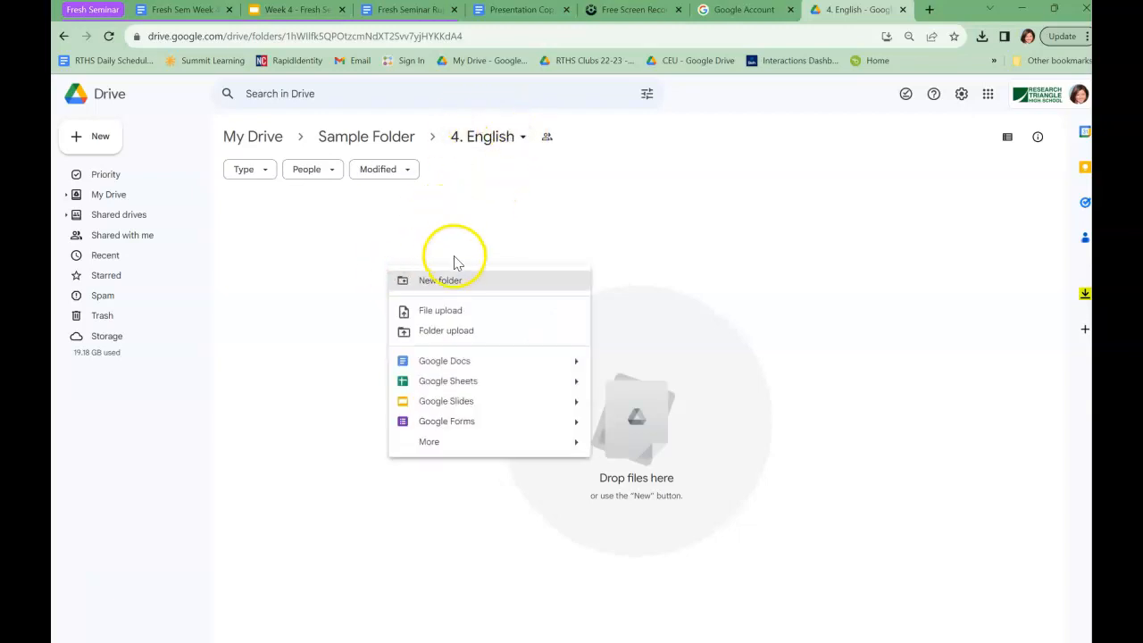
click(449, 282)
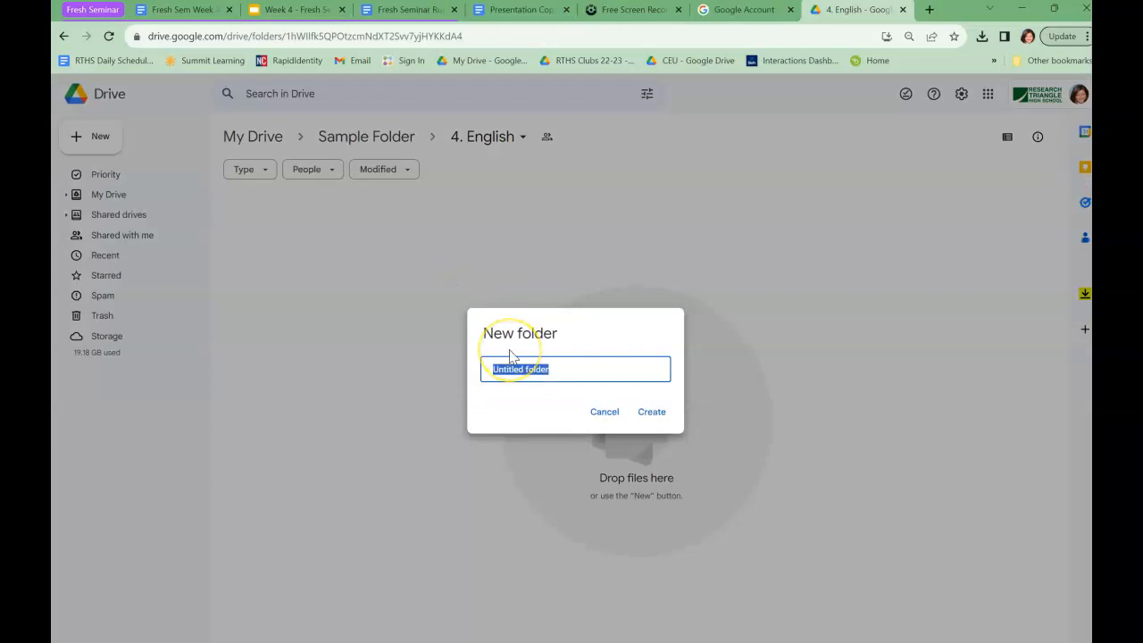
text(Unit 1 -)
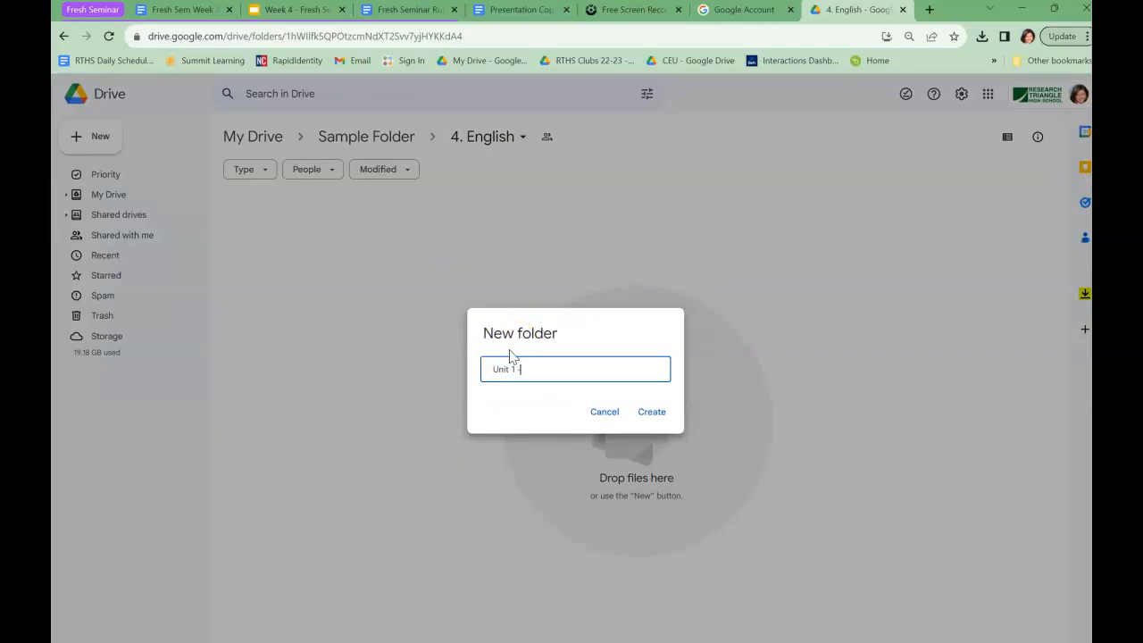
text( Lord of the Flies)
key(BackSpace)
key(BackSpace)
key(BackSpace)
key(BackSpace)
key(BackSpace)
key(BackSpace)
key(BackSpace)
key(BackSpace)
key(BackSpace)
key(BackSpace)
key(BackSpace)
key(BackSpace)
key(BackSpace)
text(Romeo and Juliet)
key(BackSpace)
key(BackSpace)
key(BackSpace)
key(BackSpace)
key(BackSpace)
key(BackSpace)
key(BackSpace)
key(BackSpace)
key(BackSpace)
key(BackSpace)
key(BackSpace)
key(BackSpace)
key(BackSpace)
text(Lord of the)
click(658, 415)
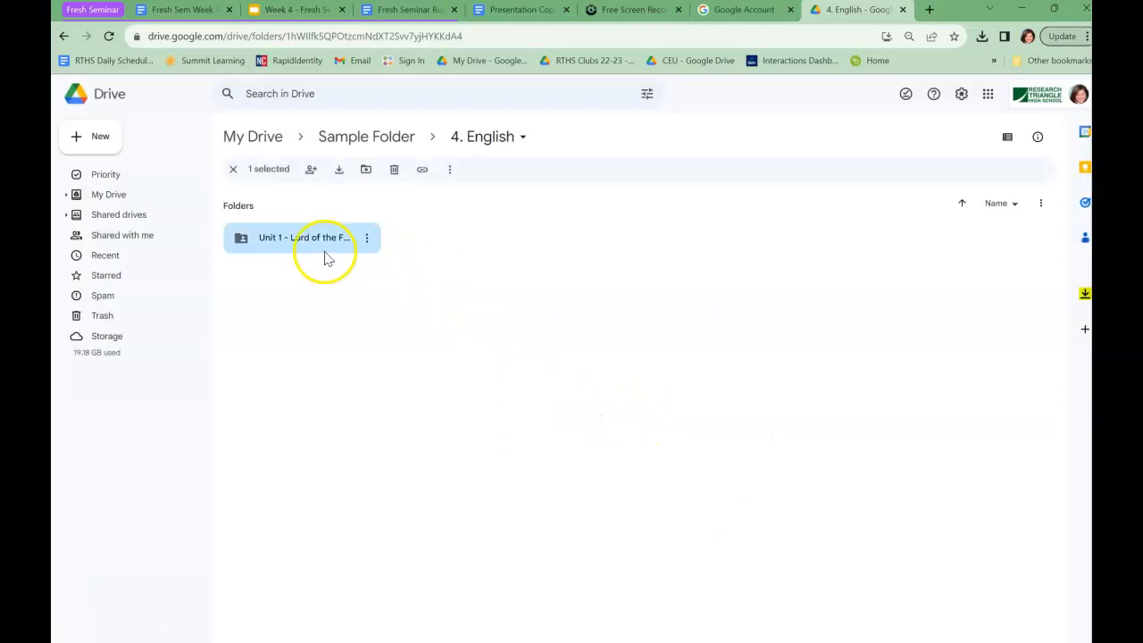
Check inside the Unit 1 folder and create a sibling folder named "Unit 2 - Romeo and Juliet" in 4. English.
double_click(284, 247)
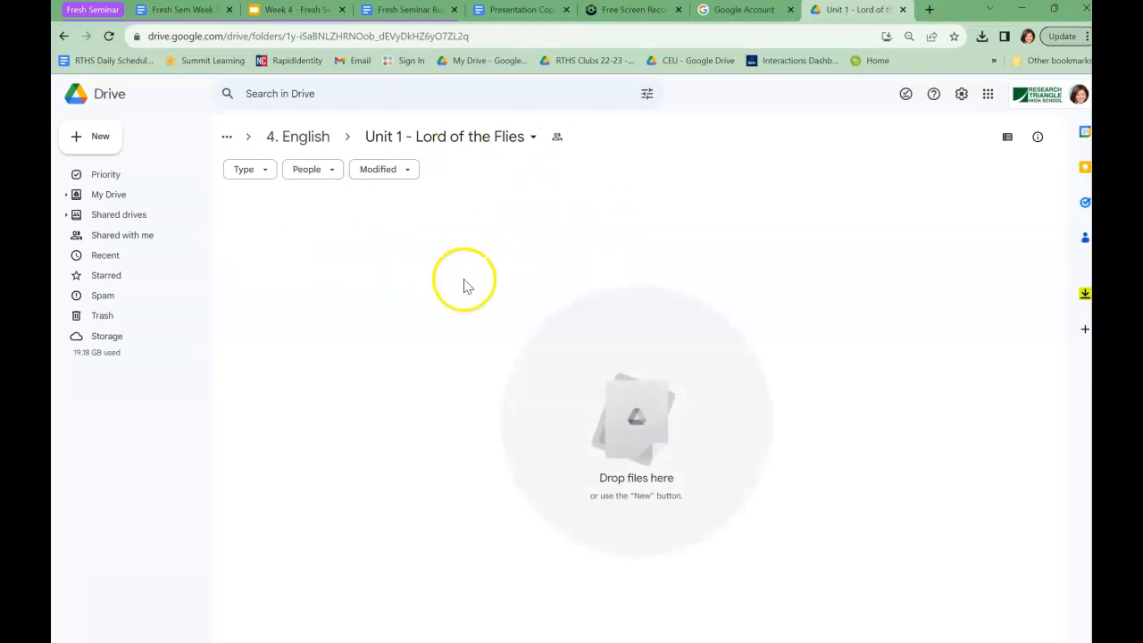
click(296, 135)
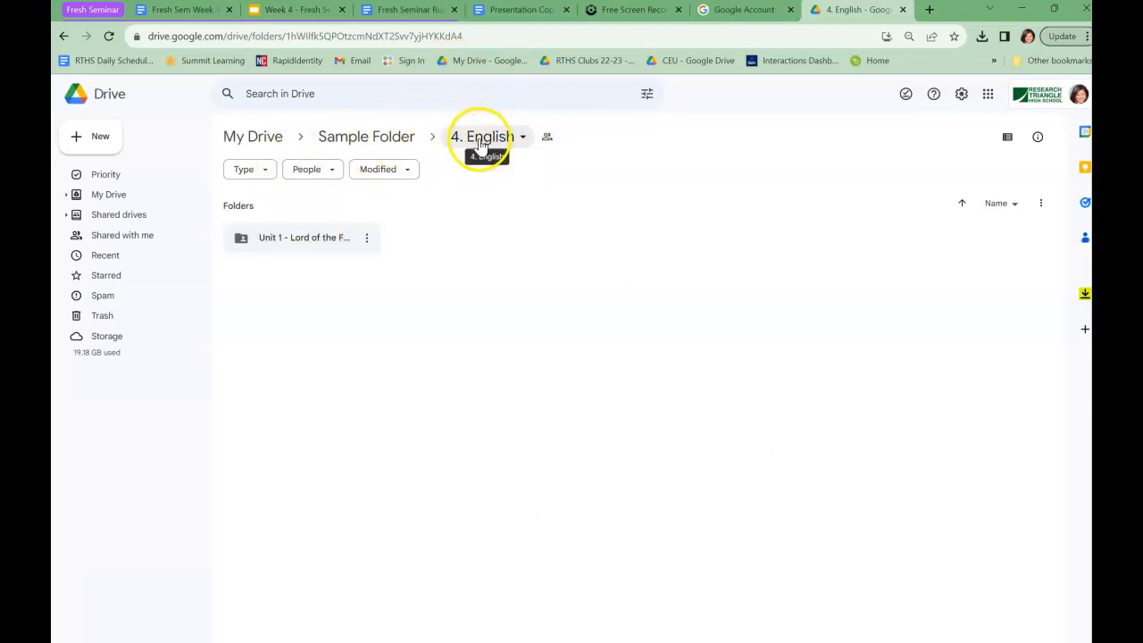
right_click(439, 256)
click(479, 271)
text(Unit 2 -)
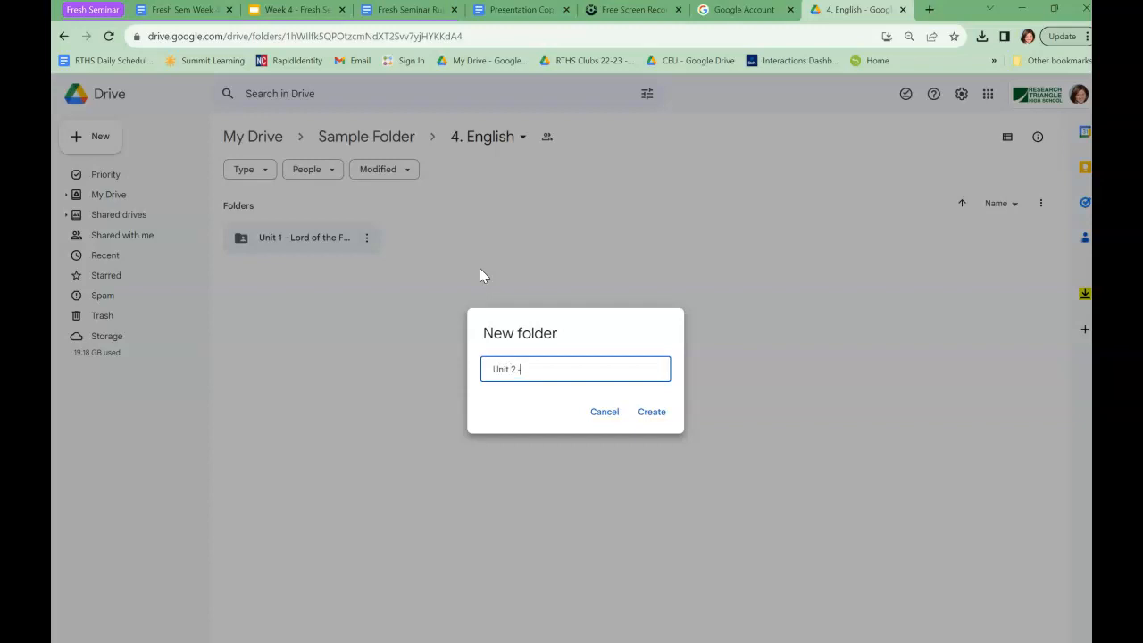
text( Romeo and Juliet)
click(654, 412)
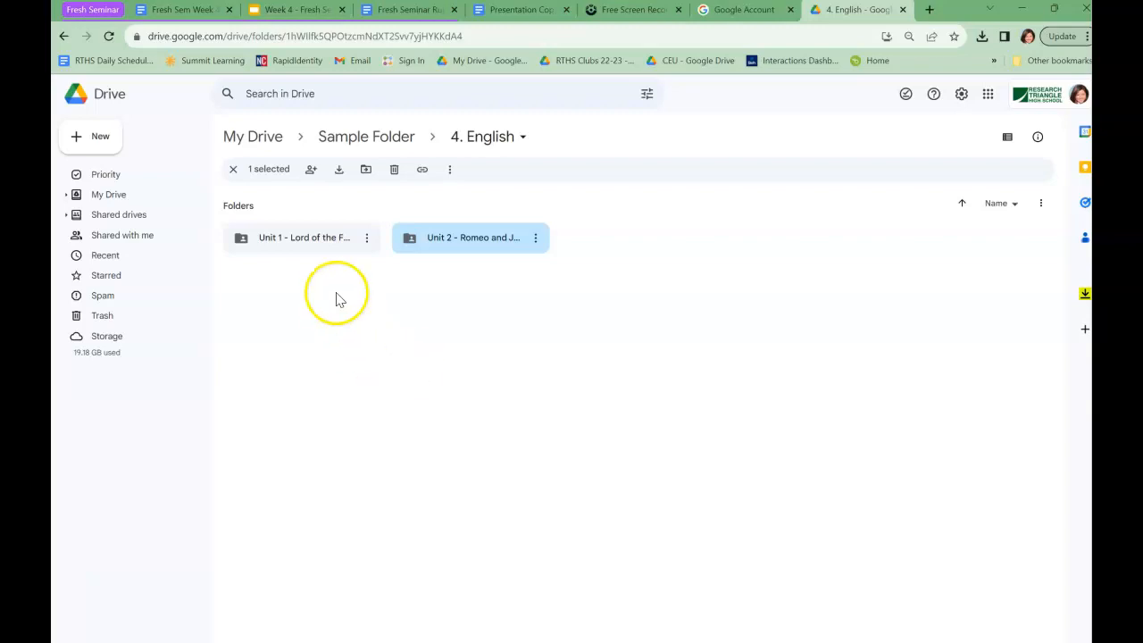
Create a new Google Docs document inside the Unit 1 - Lord of the Flies folder.
double_click(316, 244)
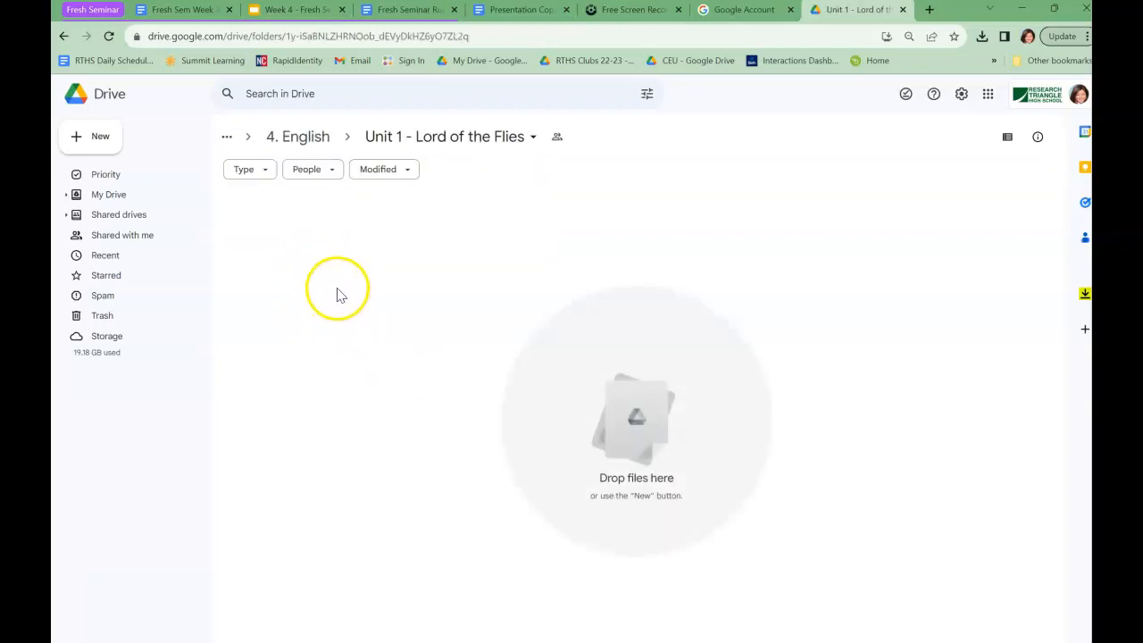
right_click(396, 237)
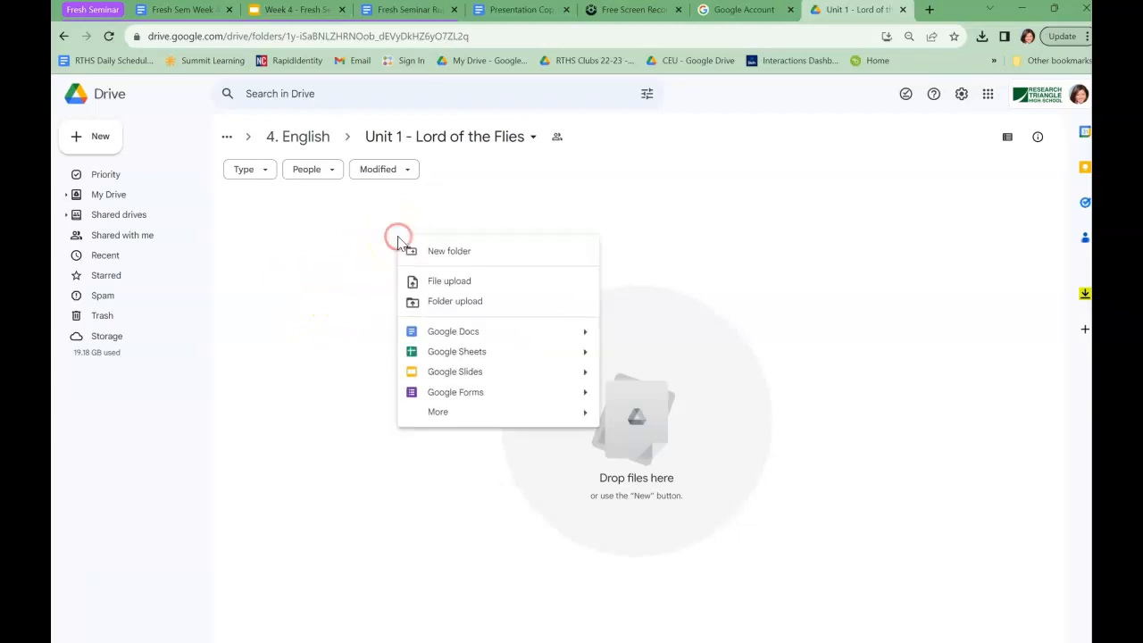
click(476, 333)
click(660, 402)
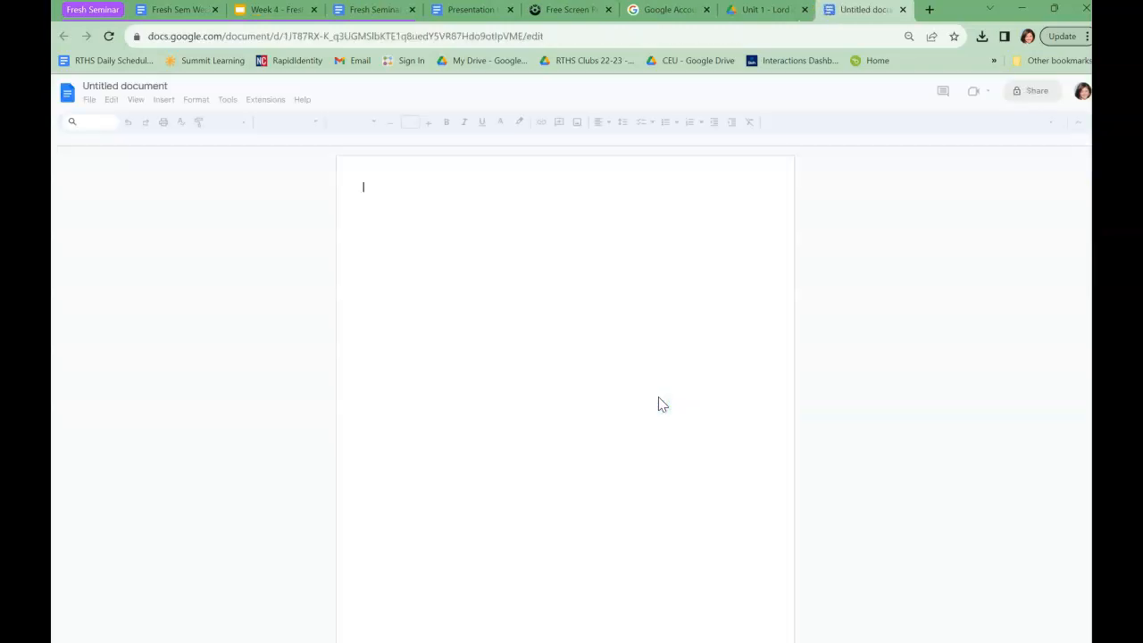
Enter "Super awesome essay that they plan to turn in for an A++++" in the untitled document's body and close the document.
click(650, 398)
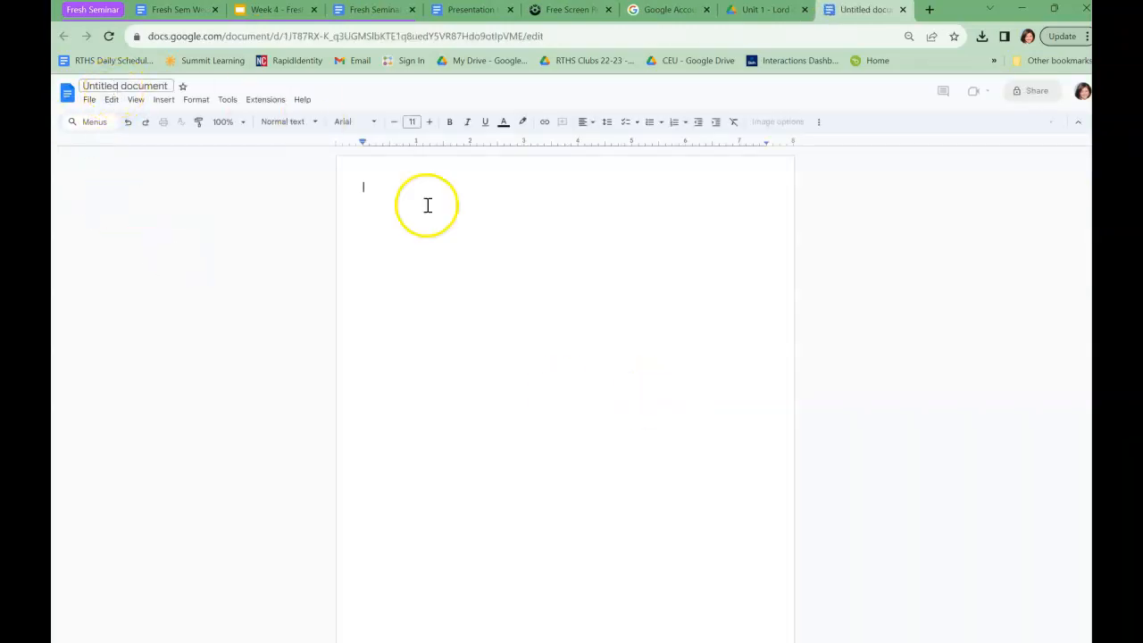
click(143, 85)
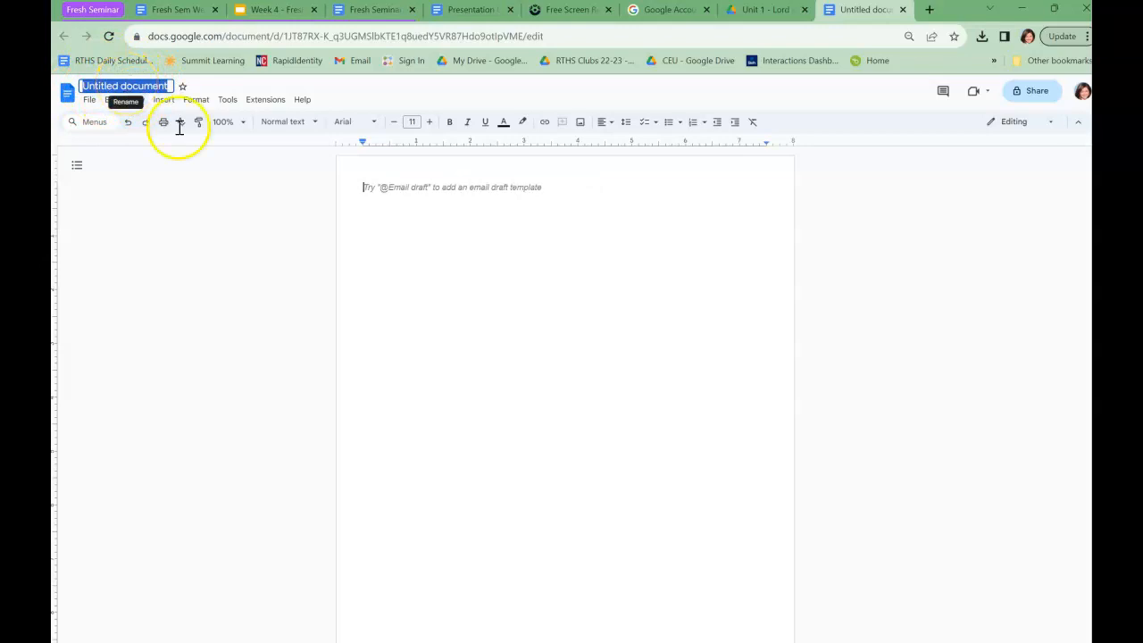
click(416, 215)
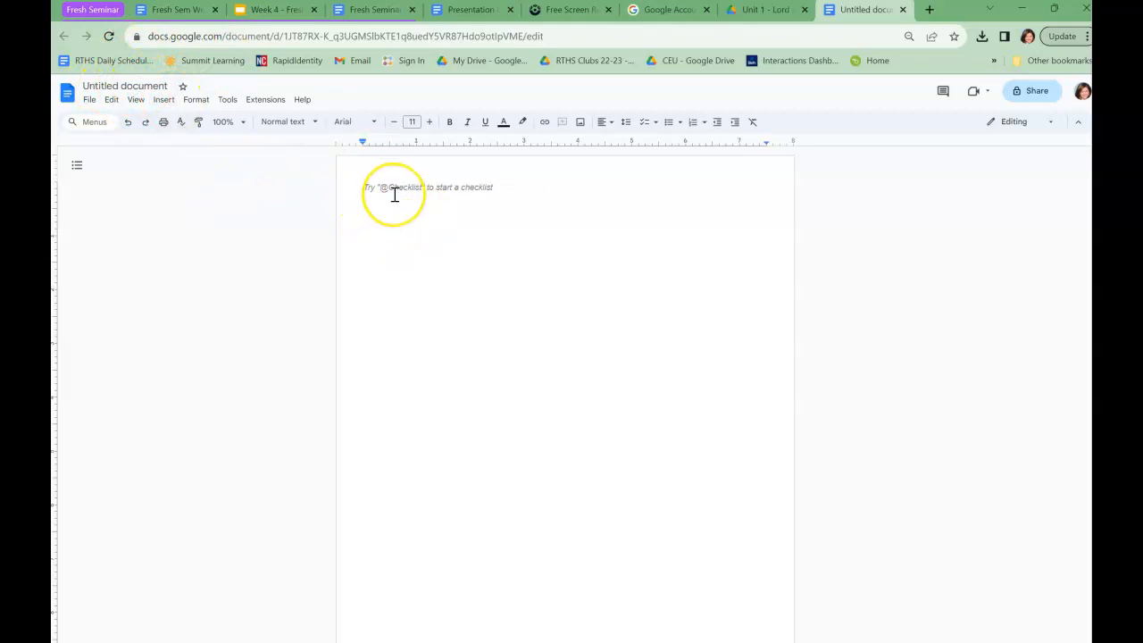
text(Super awesome essay that they plan to turn in for an A++++)
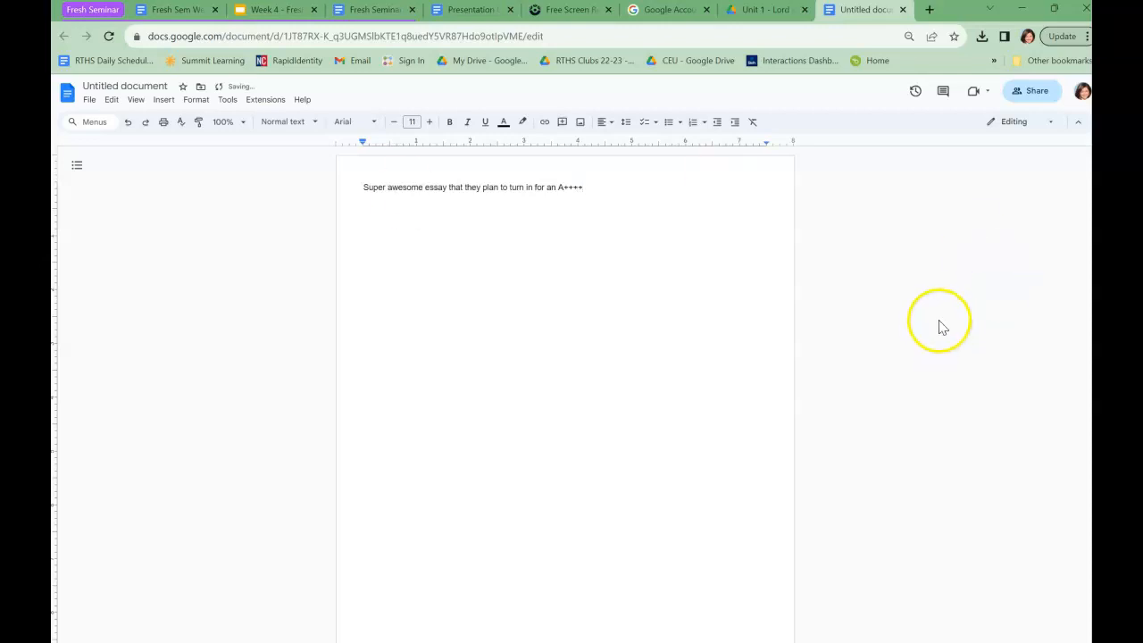
click(902, 9)
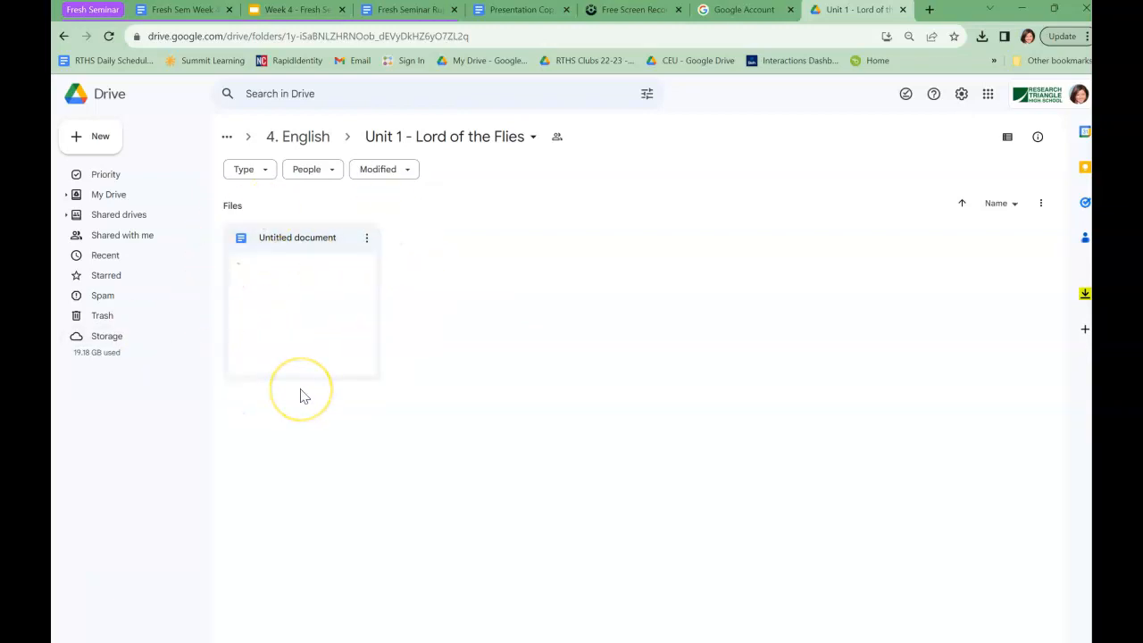
Search Drive for "untitled document", look through the results, and return to the Unit 1 - Lord of the Flies folder.
click(325, 97)
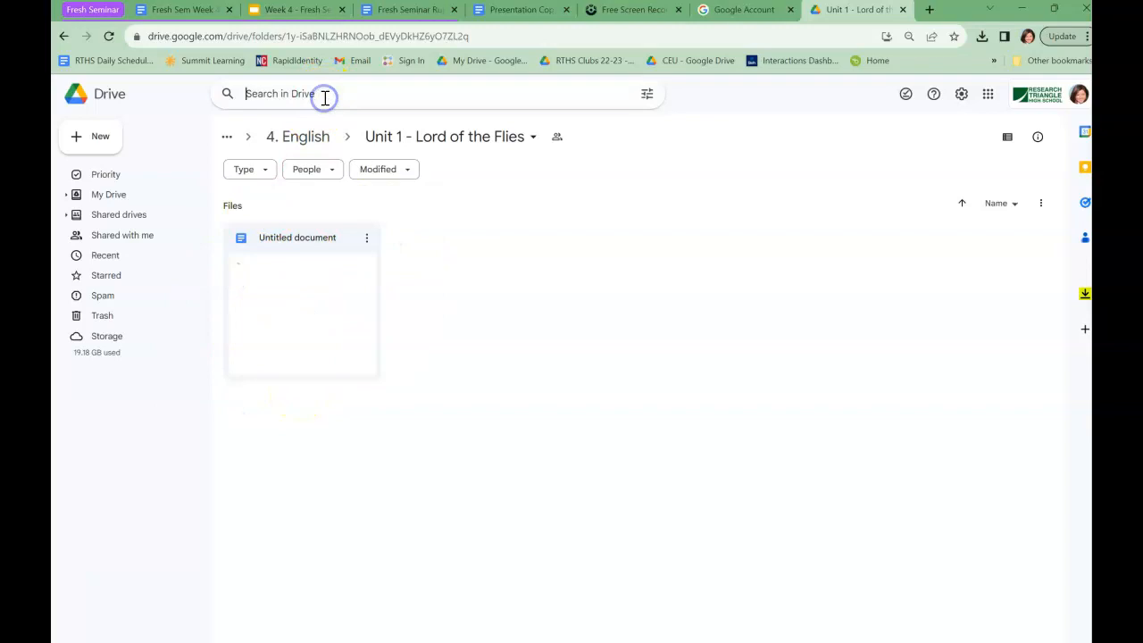
text(untitled document)
key(Return)
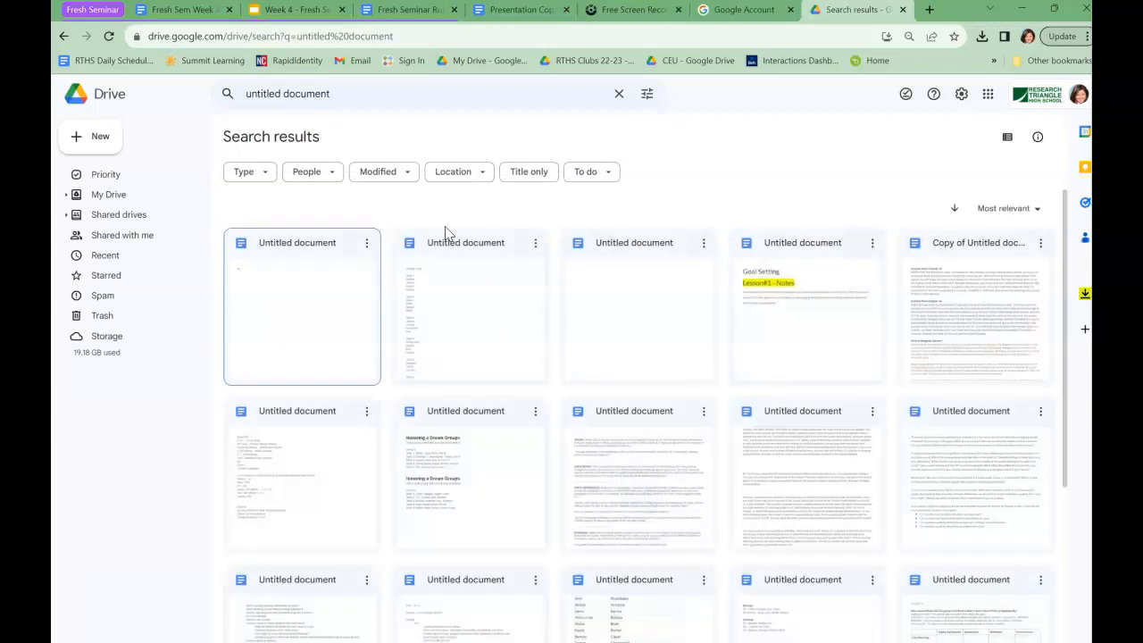
scroll(651, 503, down, 5)
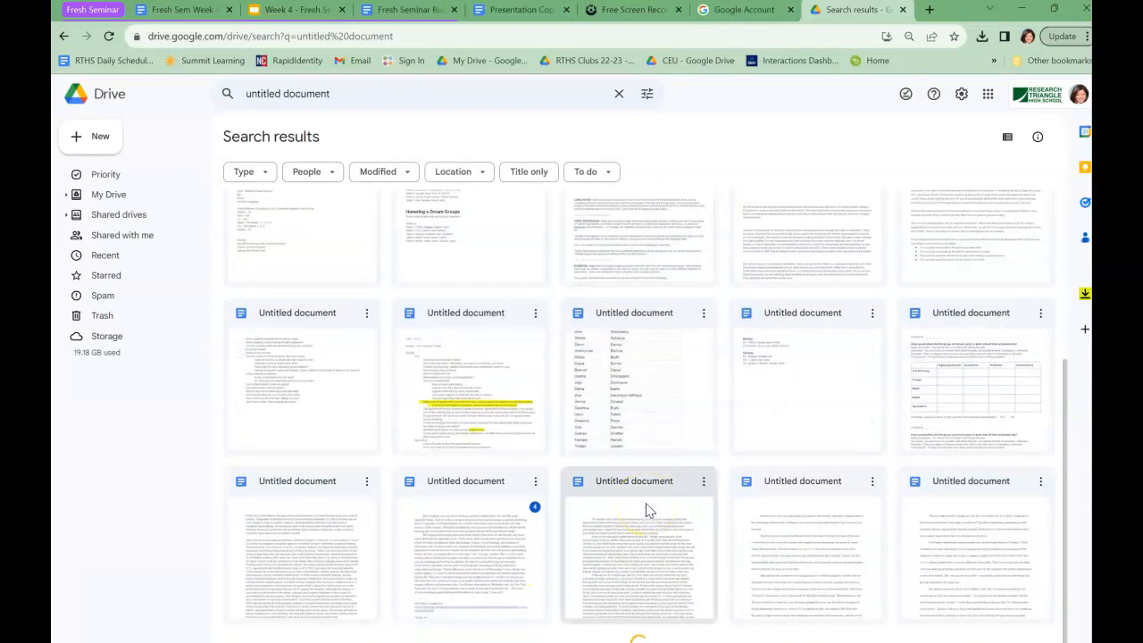
scroll(649, 509, up, 5)
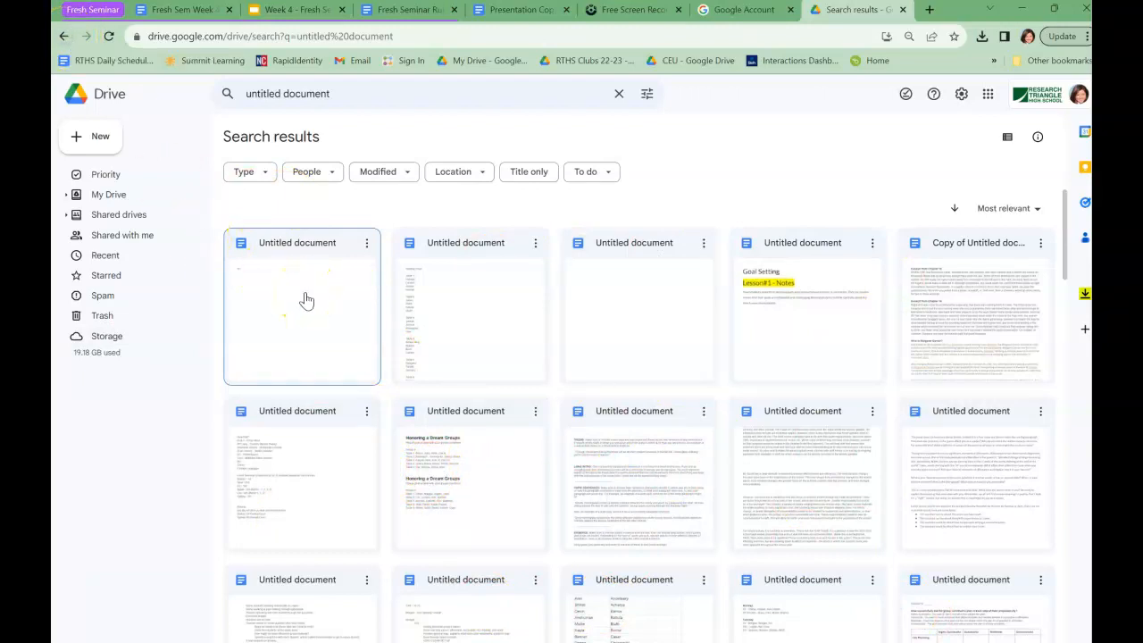
click(64, 38)
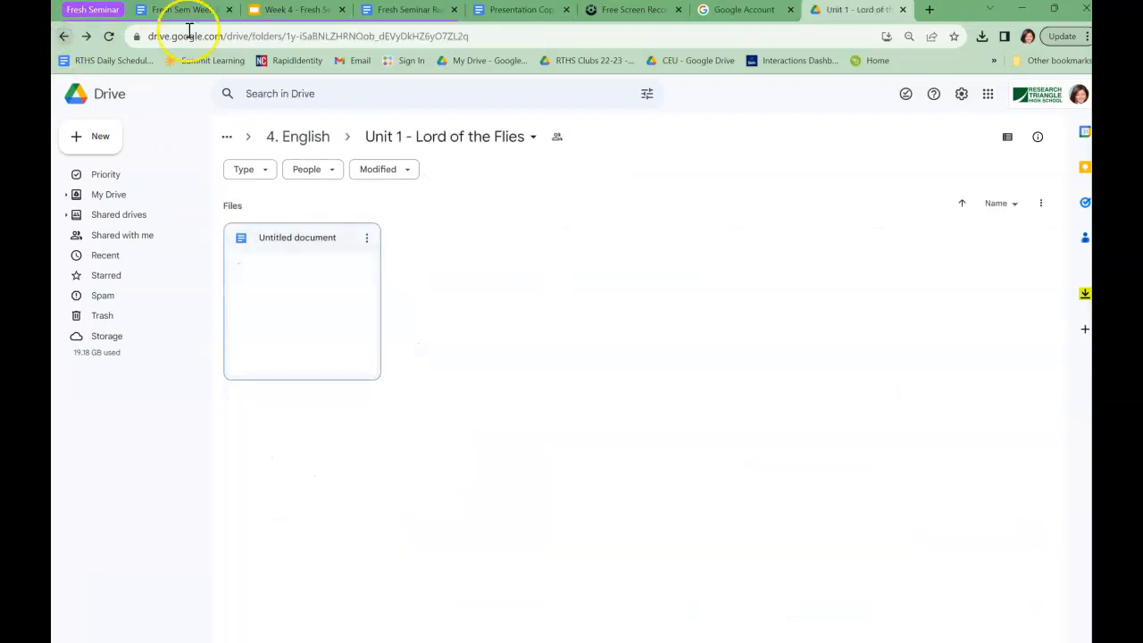
Reopen the untitled document in the Unit 1 folder and rename it "Lord of the Flies Essay".
double_click(327, 298)
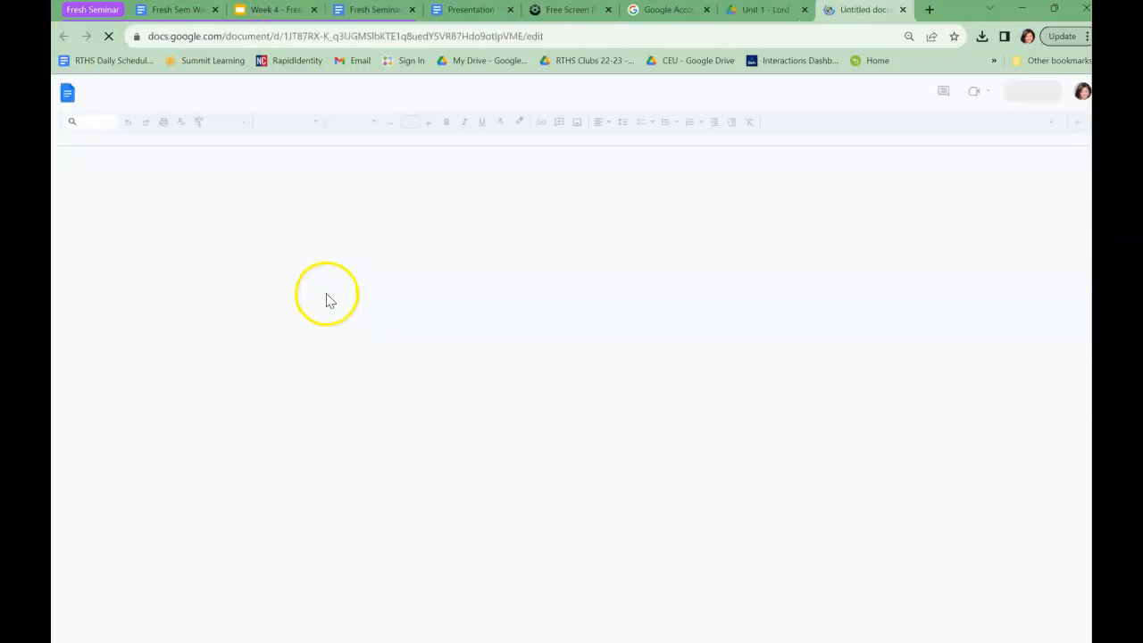
click(140, 85)
key(BackSpace)
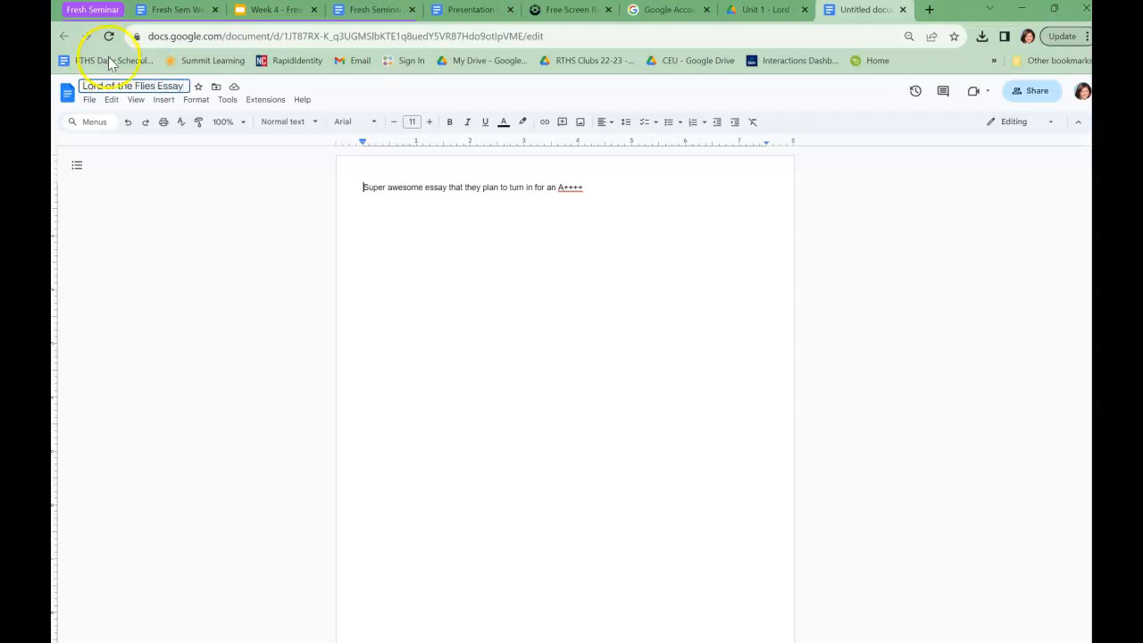
drag(155, 86, 79, 86)
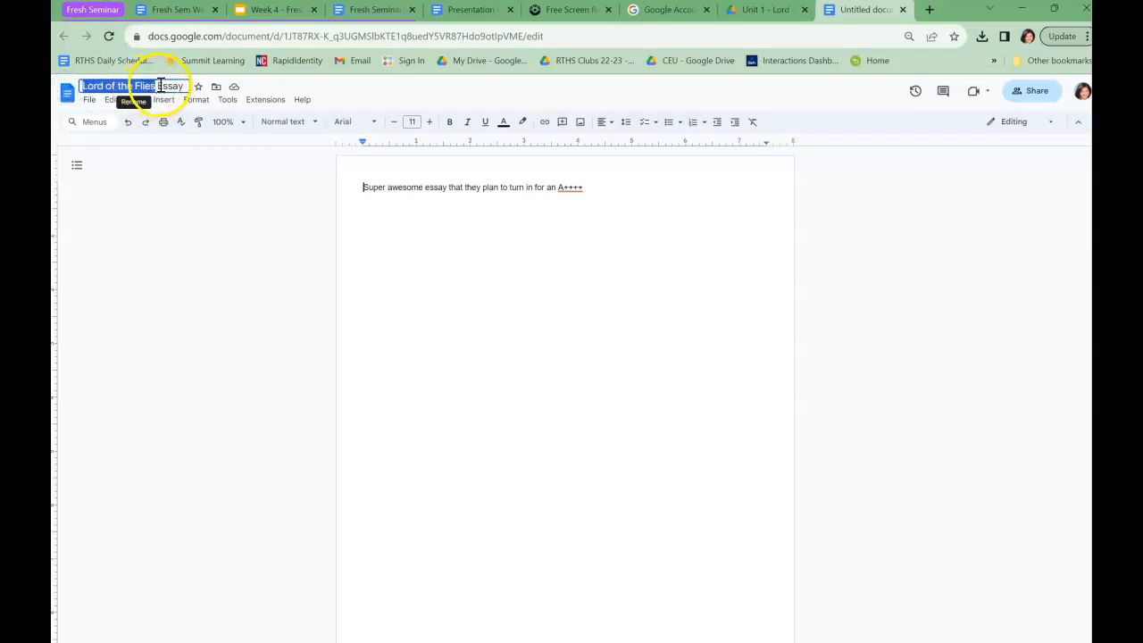
drag(161, 86, 202, 92)
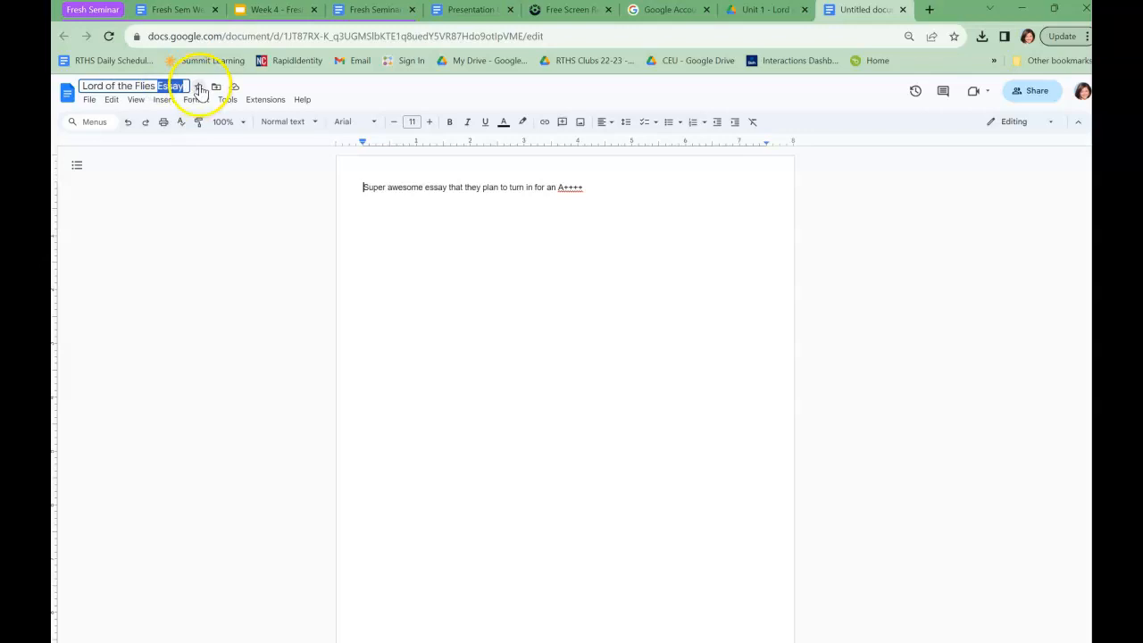
Add "English" and the teacher's surname in front of "Lord of the Flies Essay" in the document title.
click(83, 86)
click(102, 86)
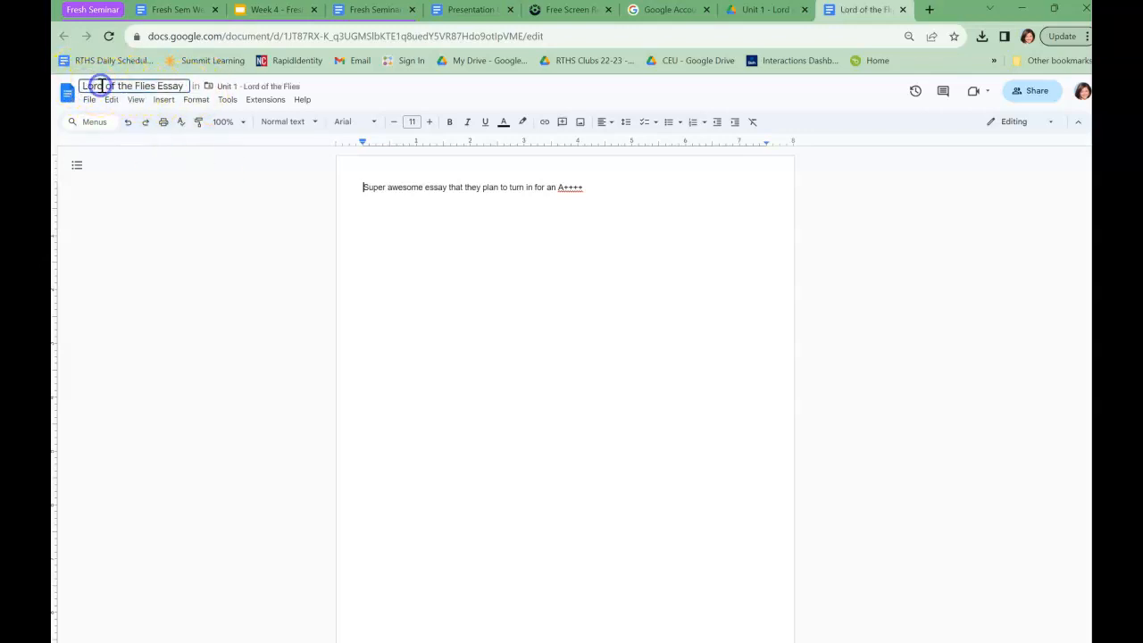
text(English )
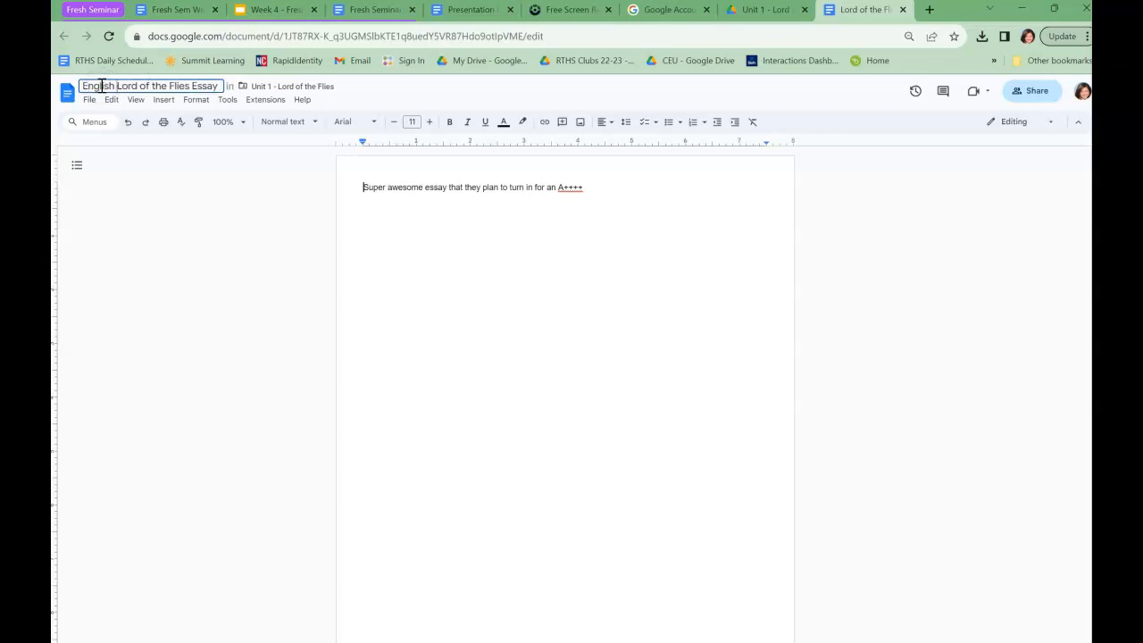
text(Wise)
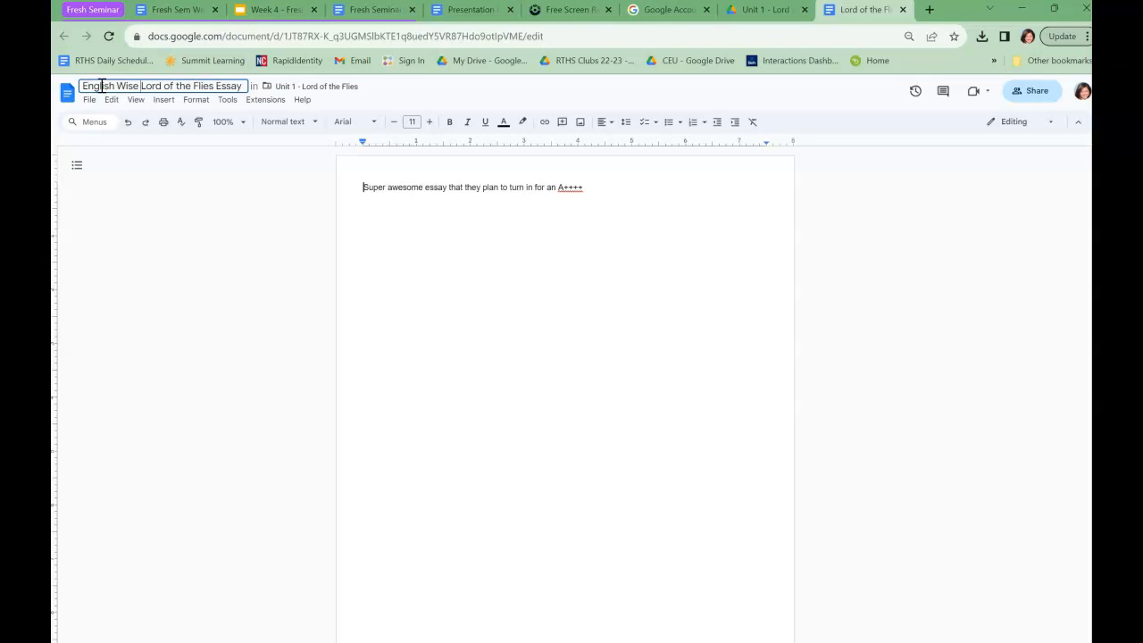
click(181, 282)
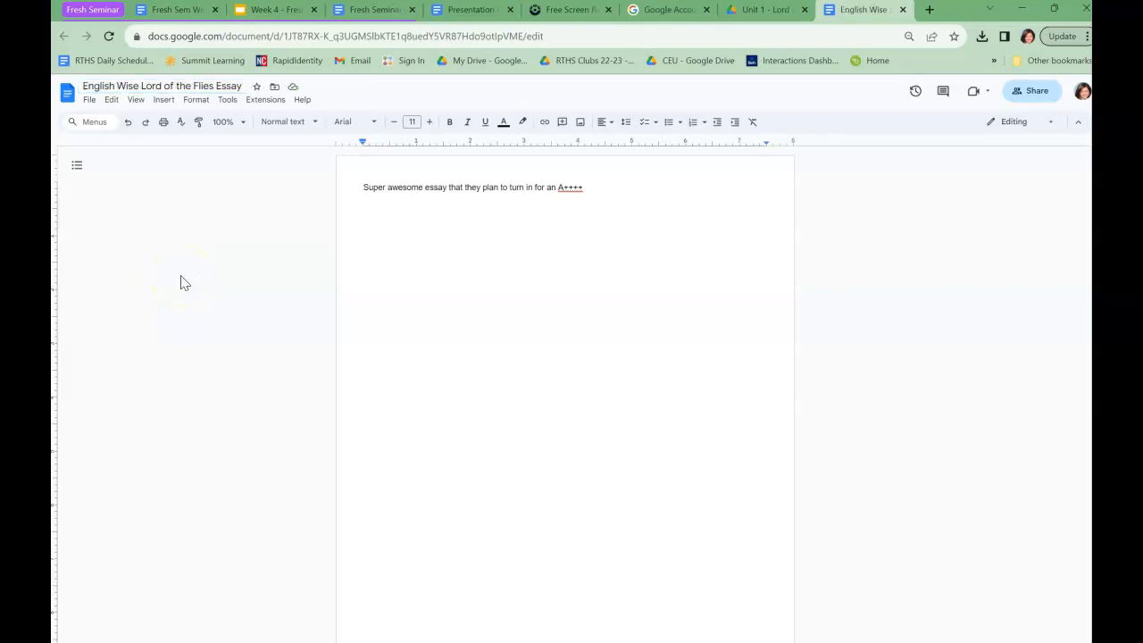
Switch back to Google Drive and search for "English Essay".
click(734, 11)
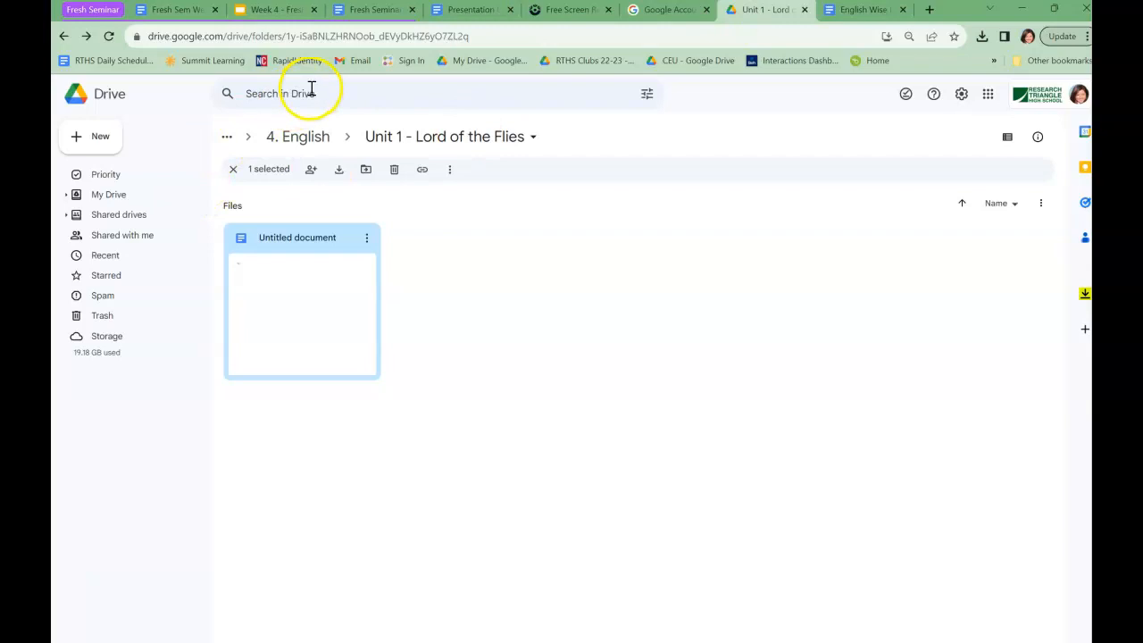
click(312, 92)
text(Engl)
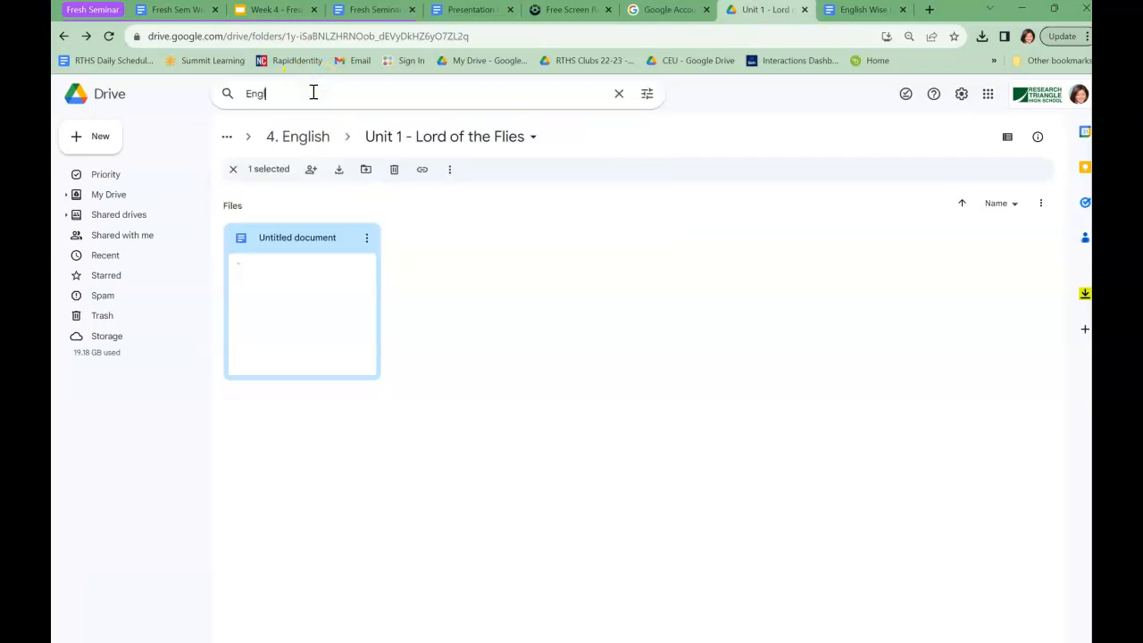
text(ssay)
key(Return)
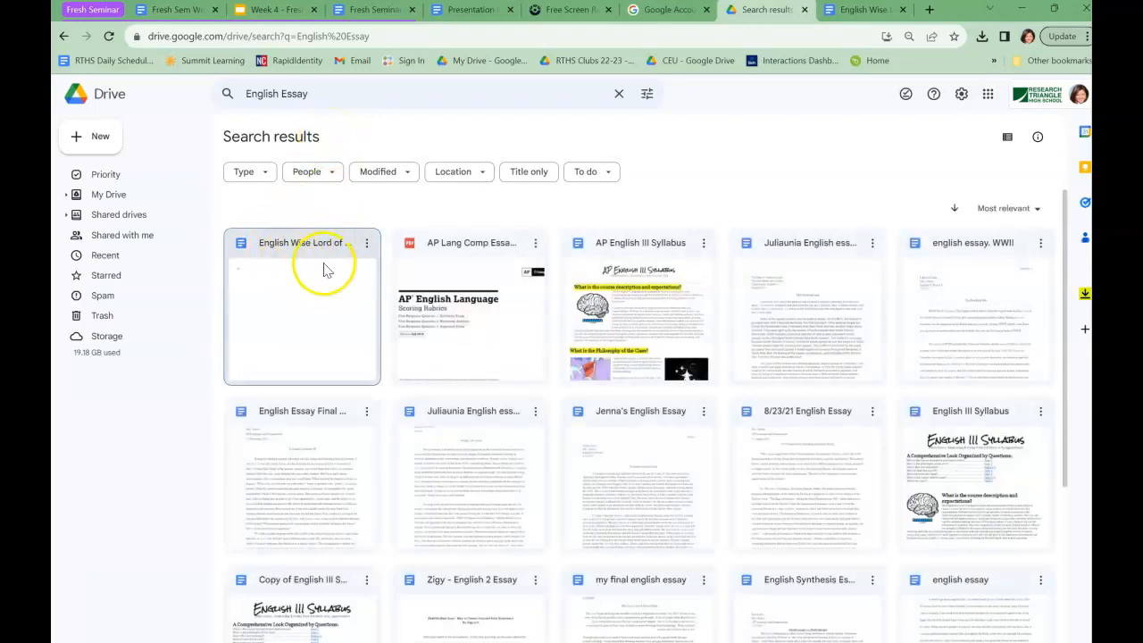
Replace the Drive search with the teacher's surname followed by "Lord of the Flies".
click(337, 91)
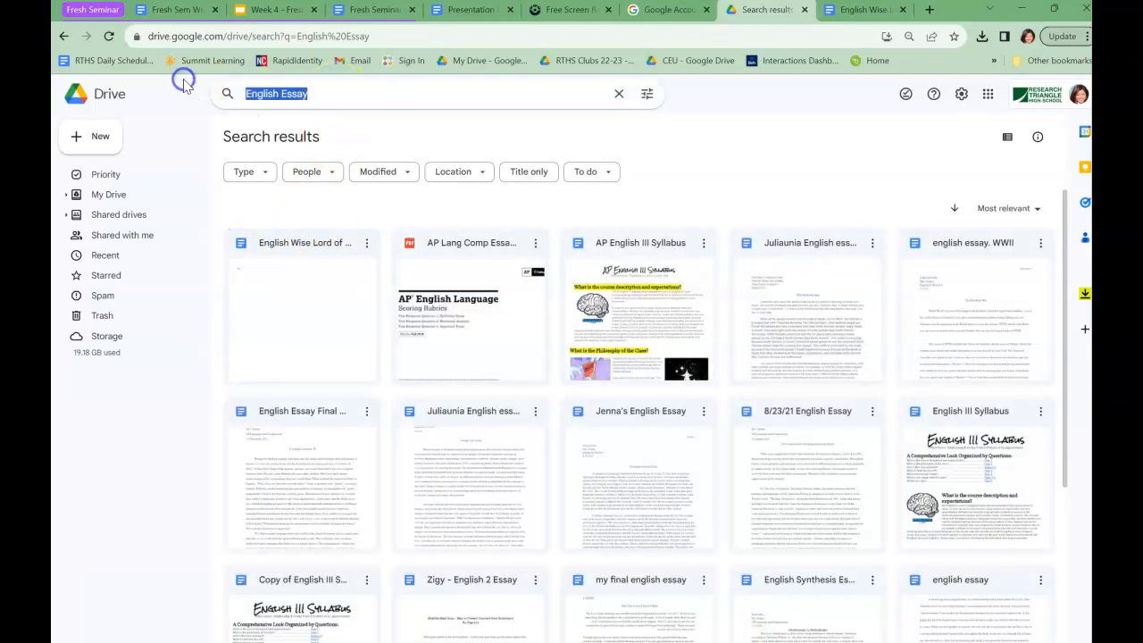
text(Wise Lo)
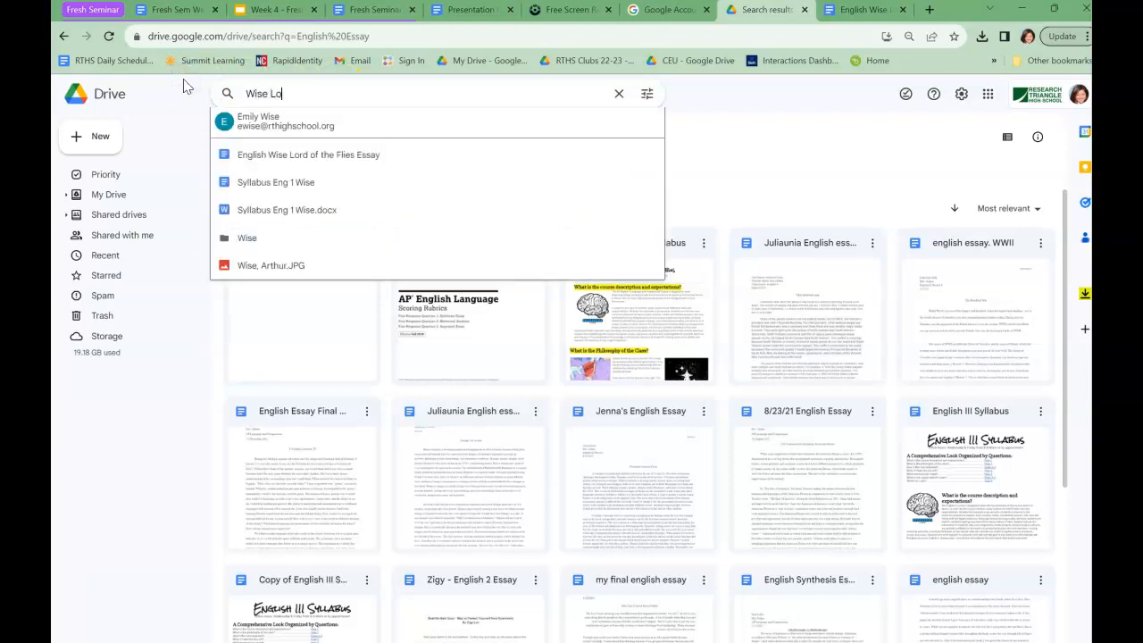
text(rd of the F)
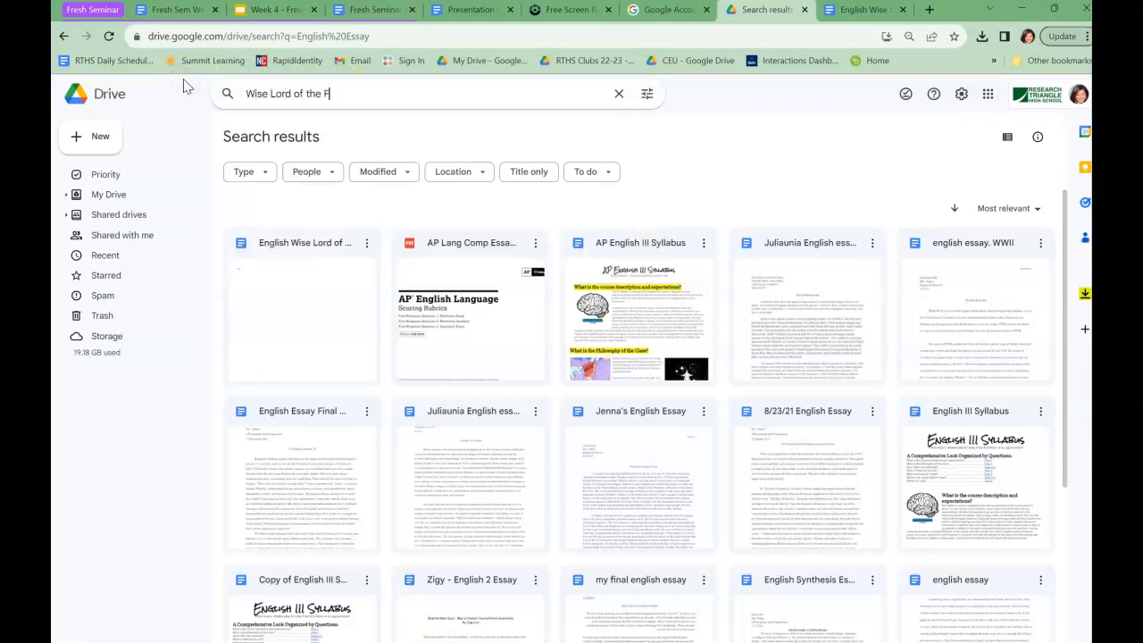
text(lies)
key(Return)
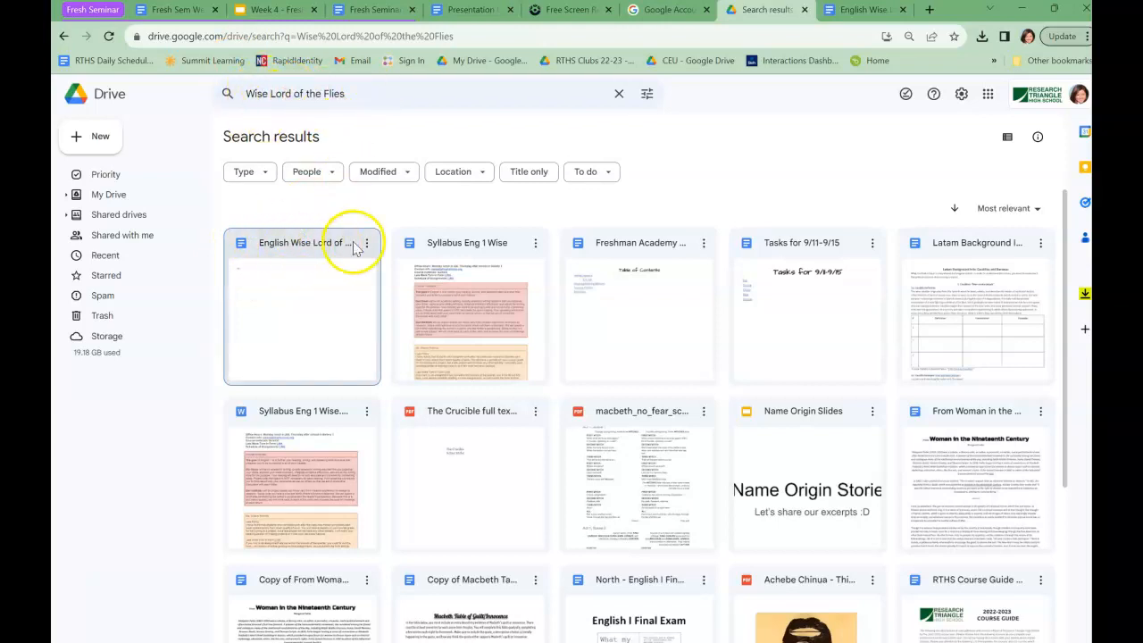
Check the essay's title in the open document, and go back from the Drive search results to the Unit 1 folder.
click(846, 11)
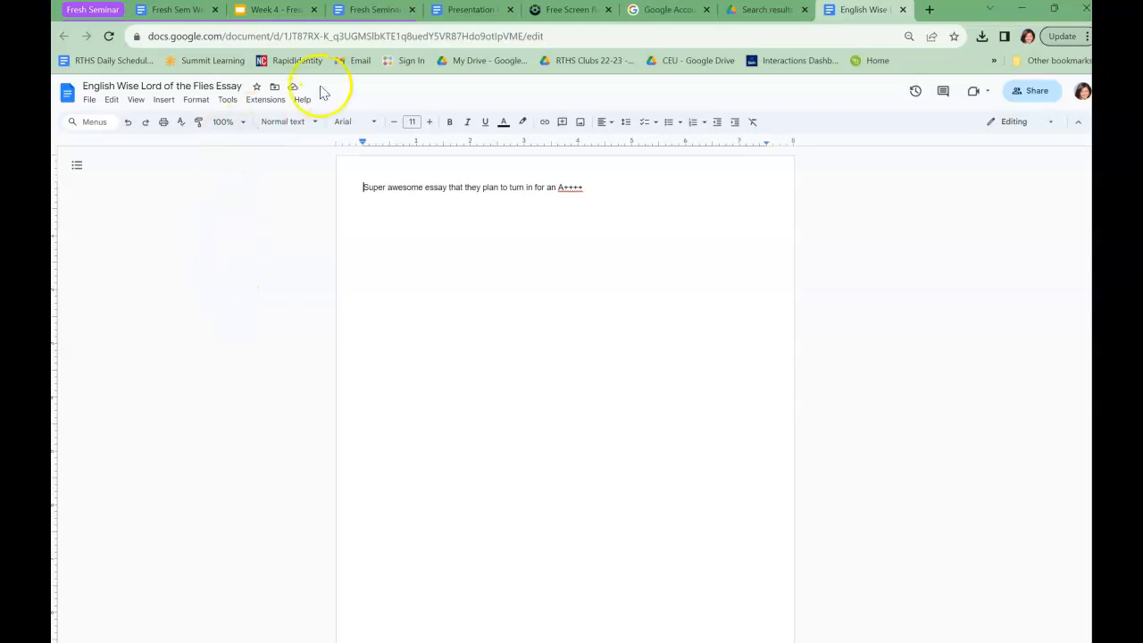
click(768, 11)
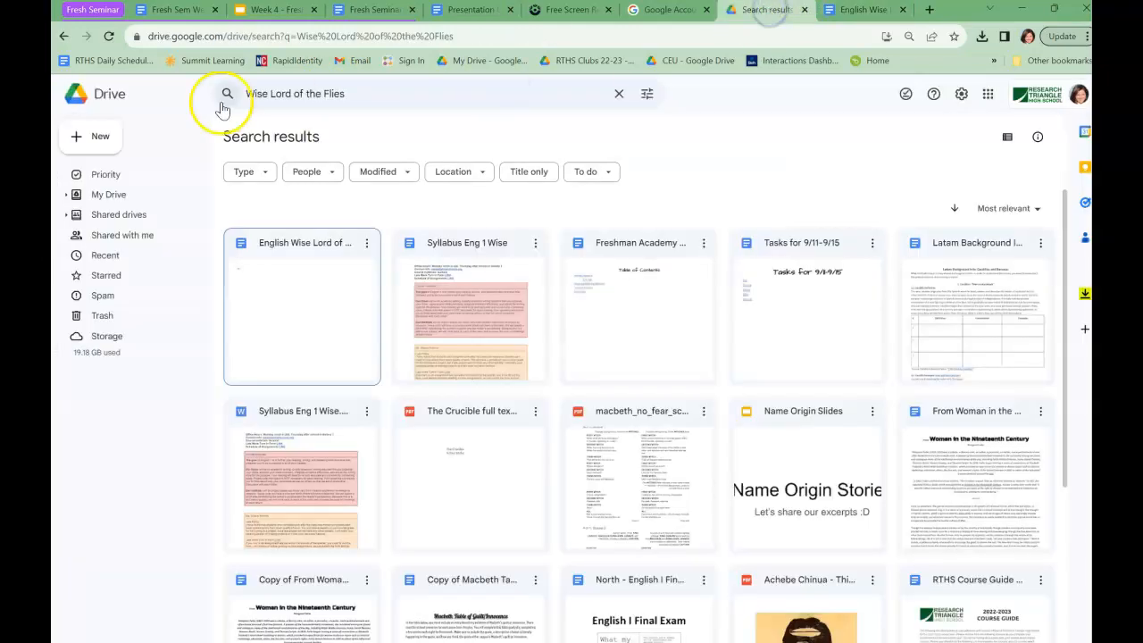
click(65, 36)
click(64, 35)
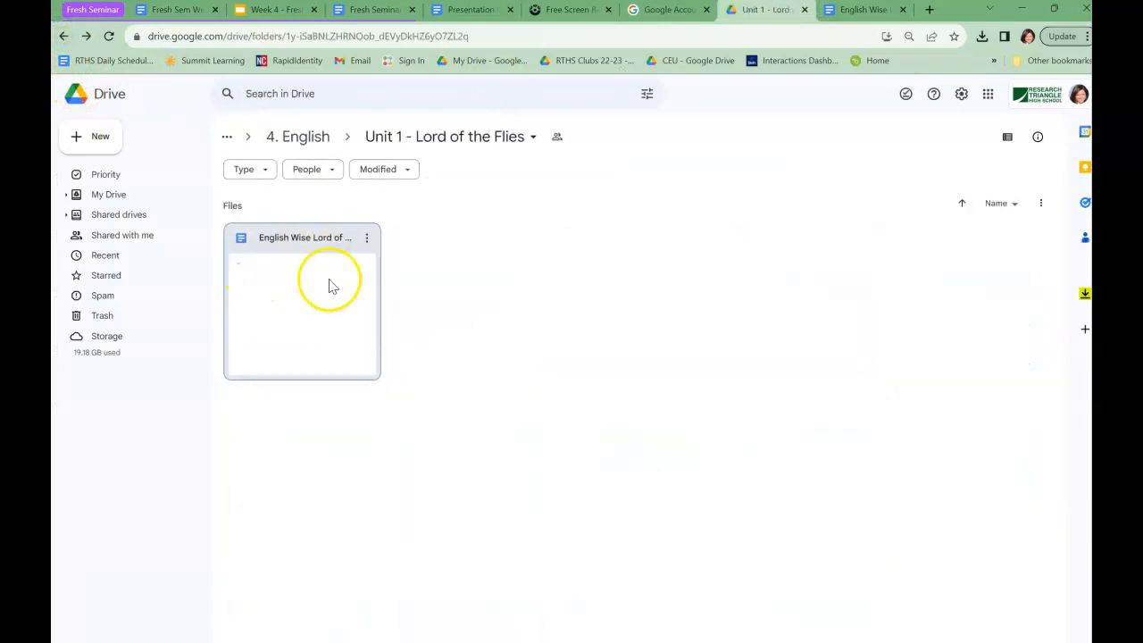
click(466, 283)
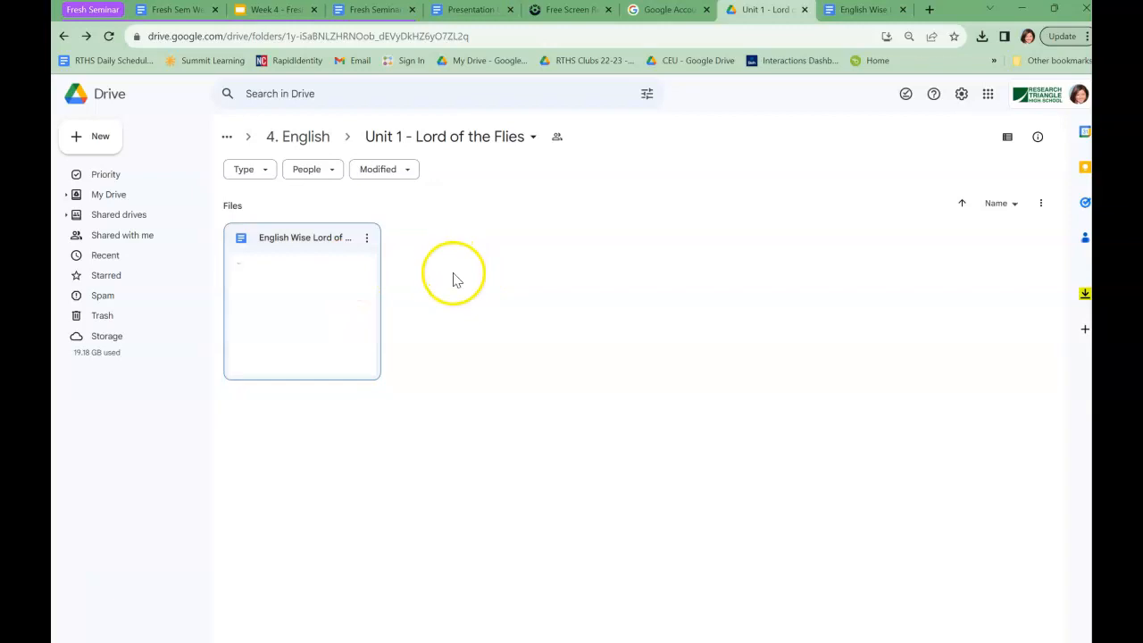
Create a Google Docs document in the Unit 1 folder, titled "English", the teacher's surname, and "Reading Guide Lord of the Flies".
right_click(451, 290)
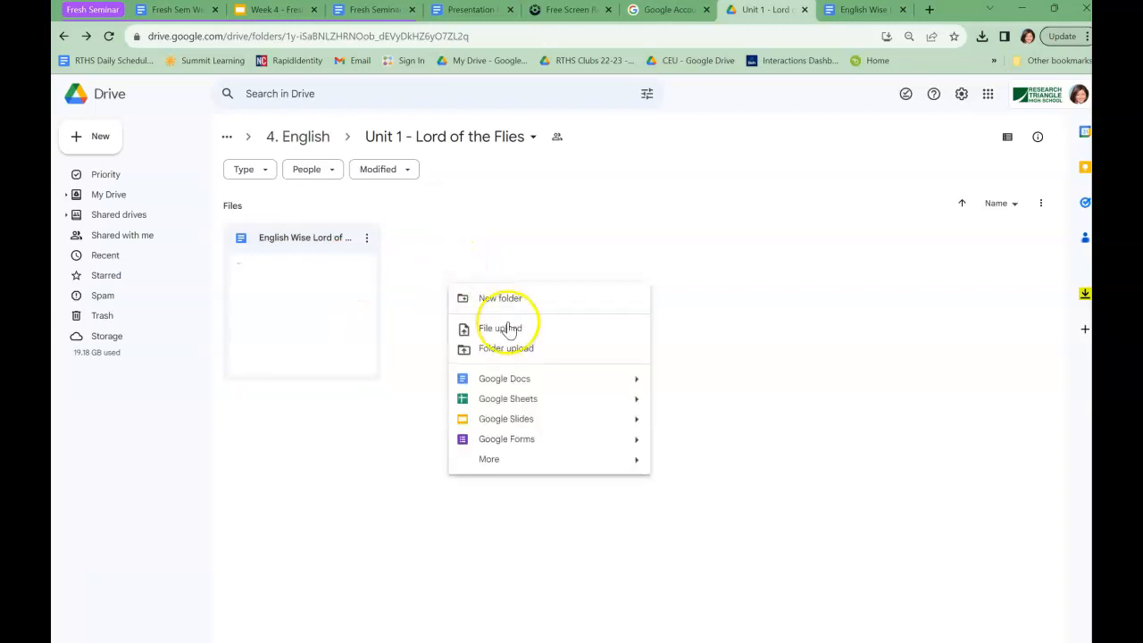
click(505, 378)
click(682, 399)
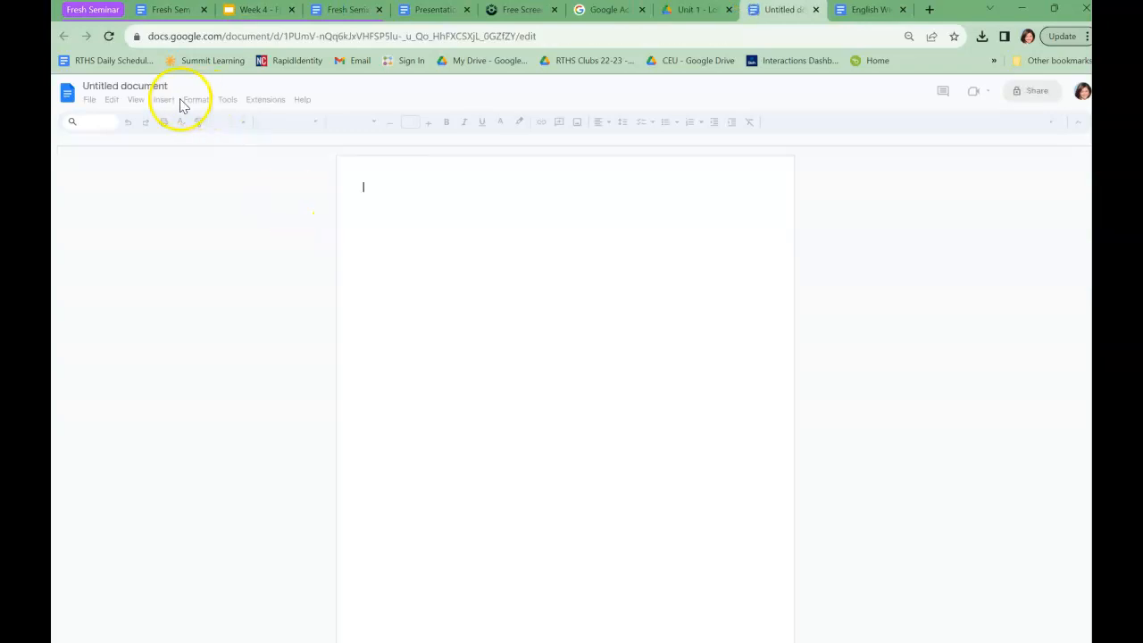
click(141, 84)
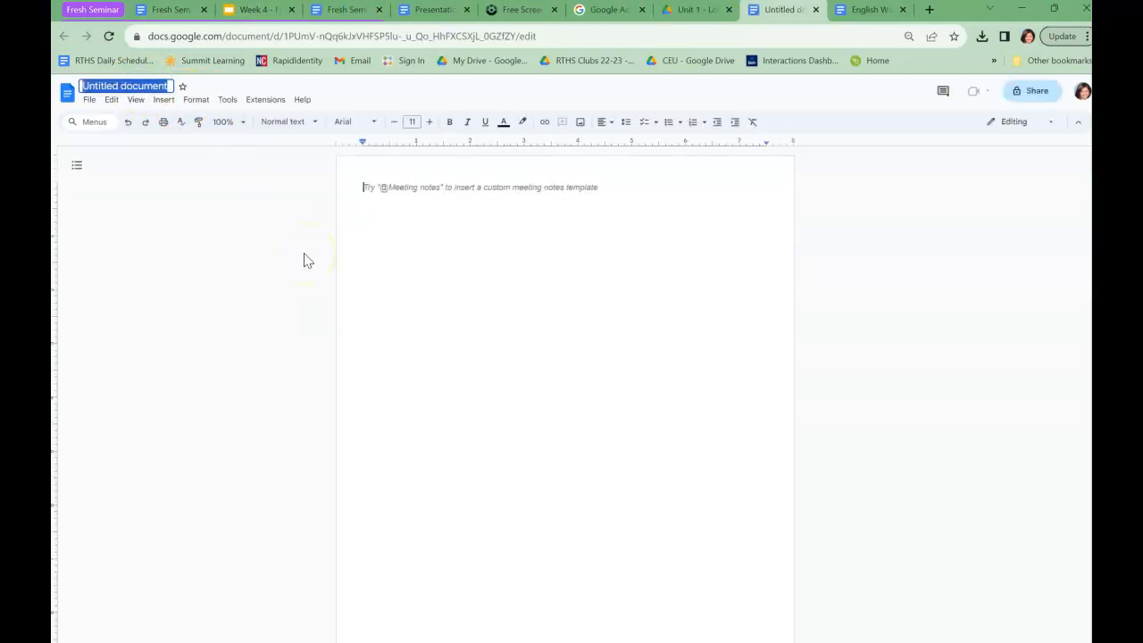
text(English Wise R)
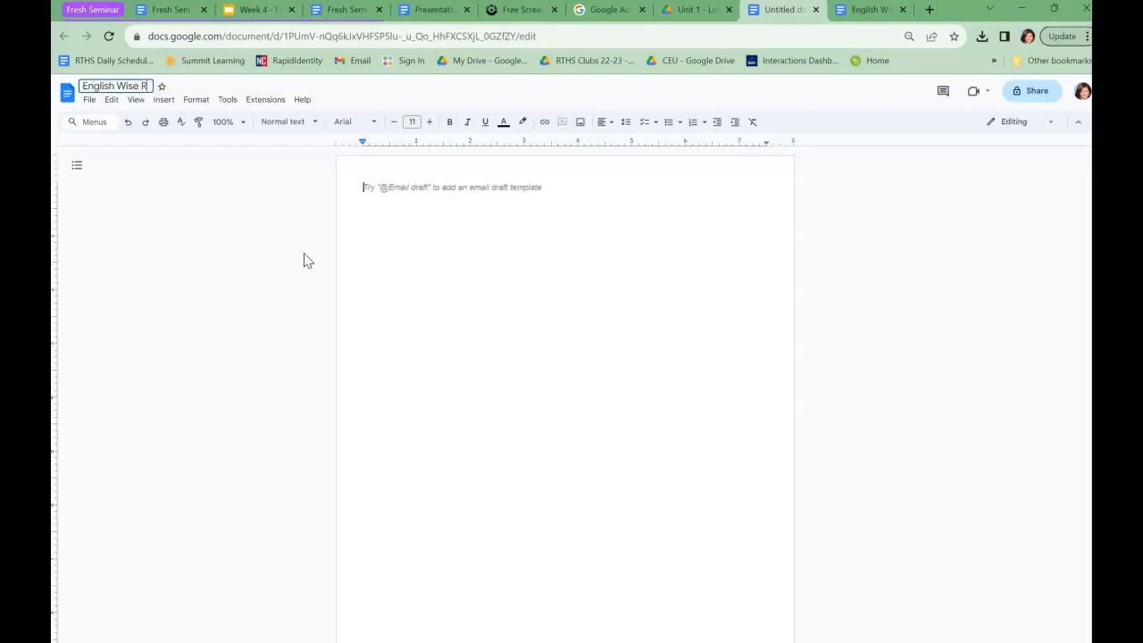
text(eading Guide Lord of the Flies)
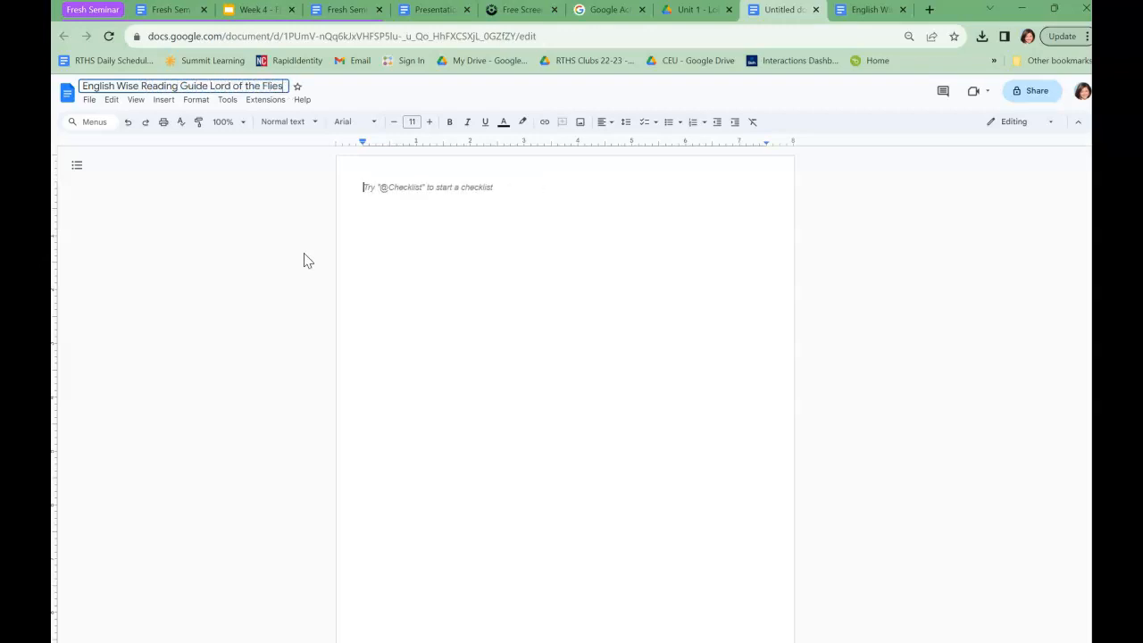
click(266, 259)
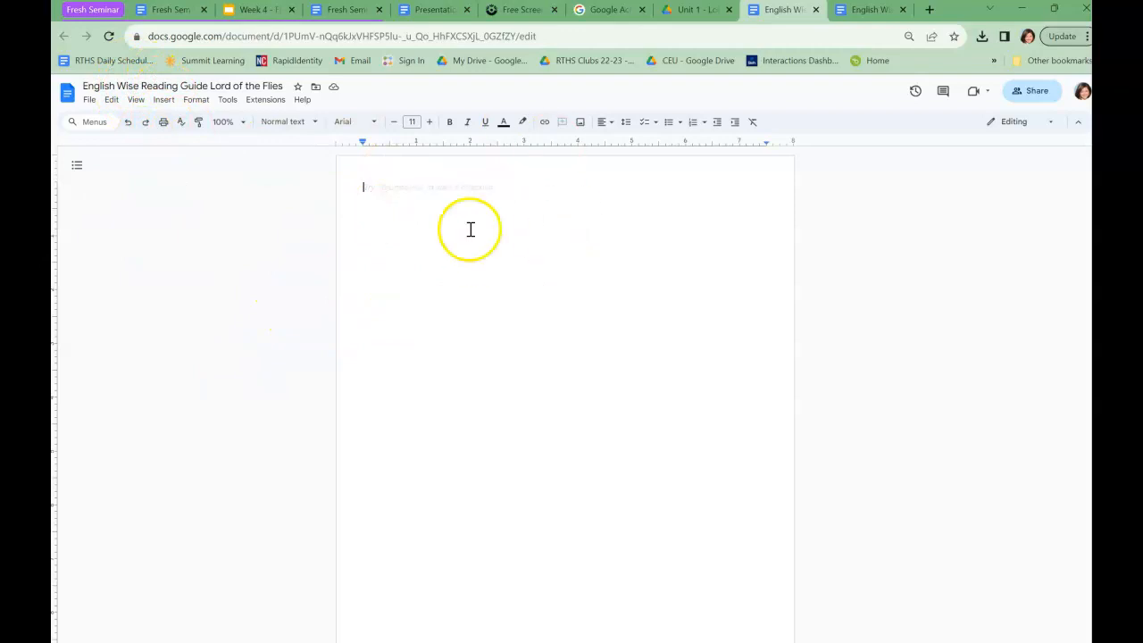
Review the folder hierarchy in Drive, going up from Unit 1 to Sample Folder and back down through 4. English to Unit 1.
click(685, 20)
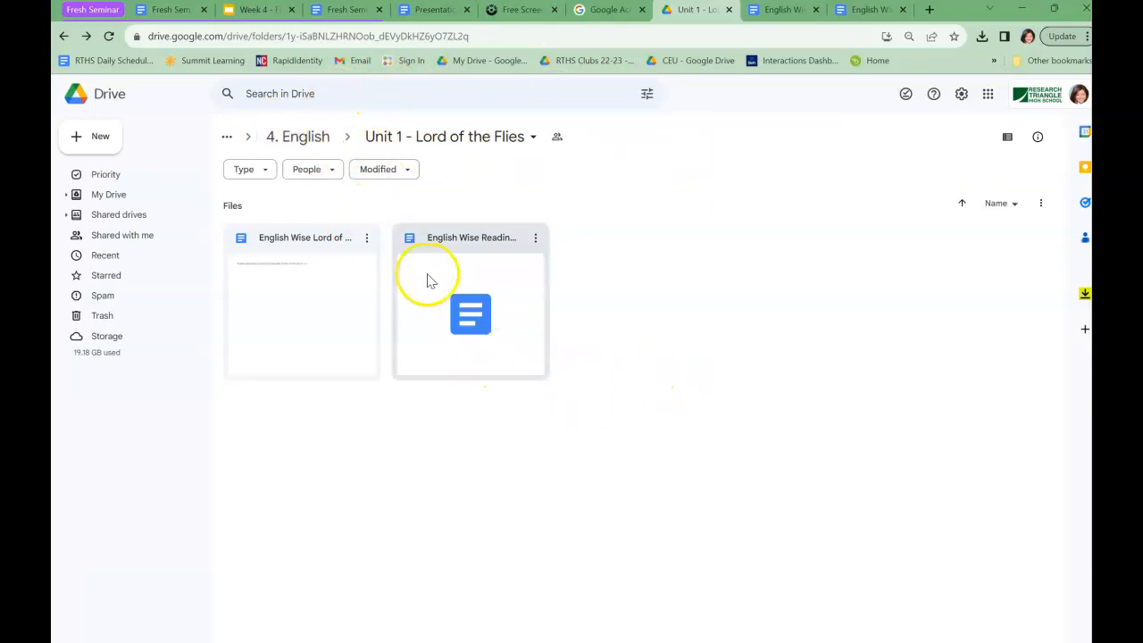
click(275, 141)
click(322, 141)
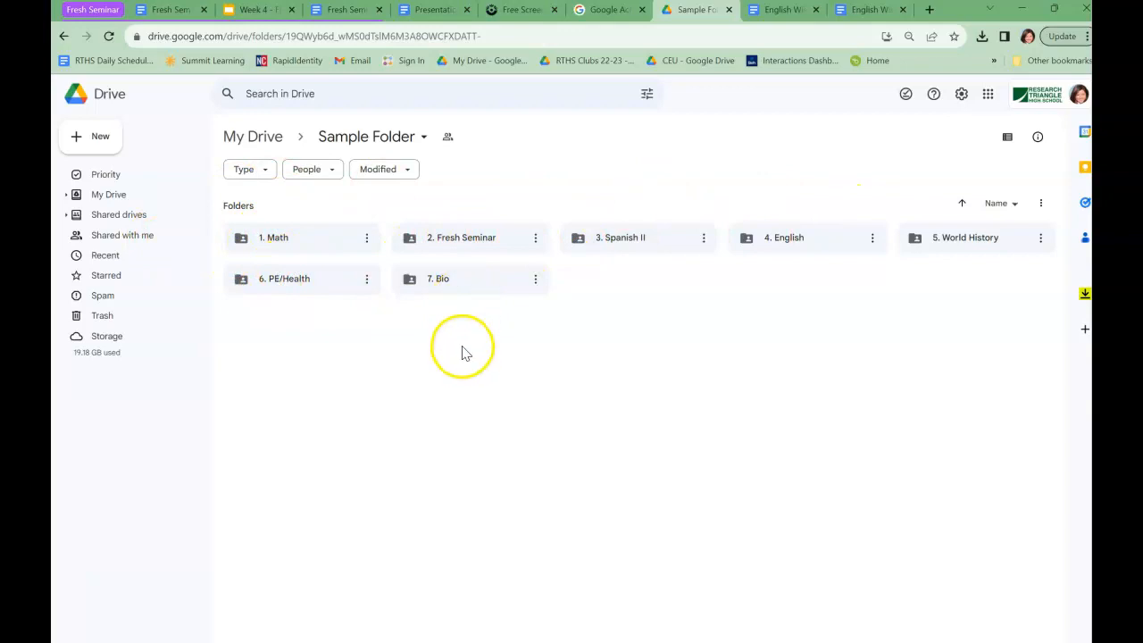
click(767, 235)
double_click(767, 236)
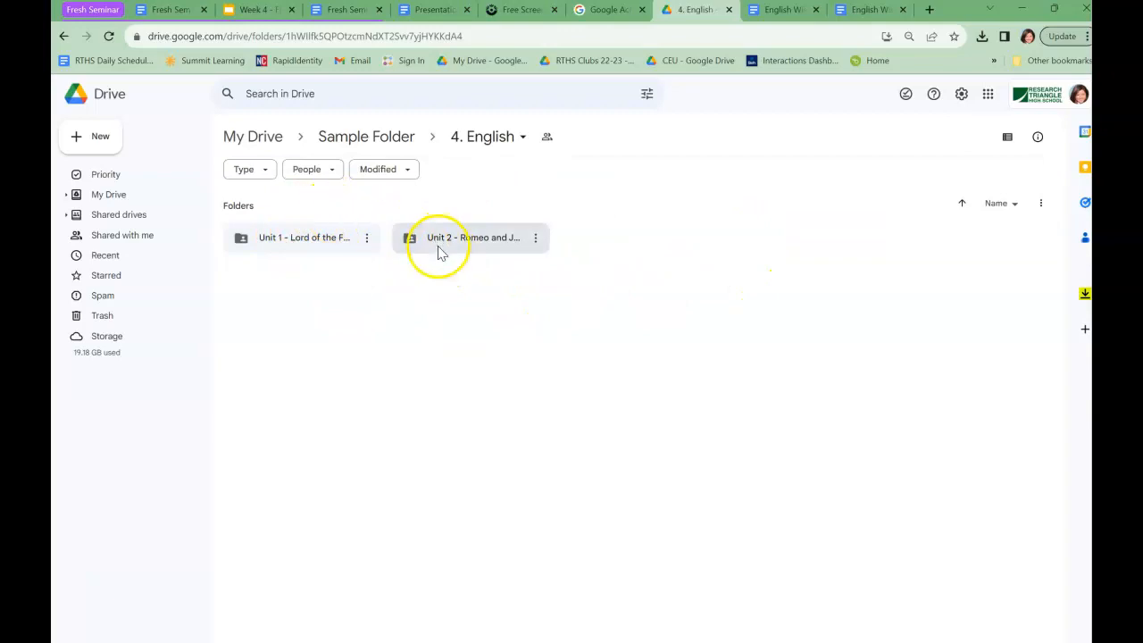
double_click(342, 243)
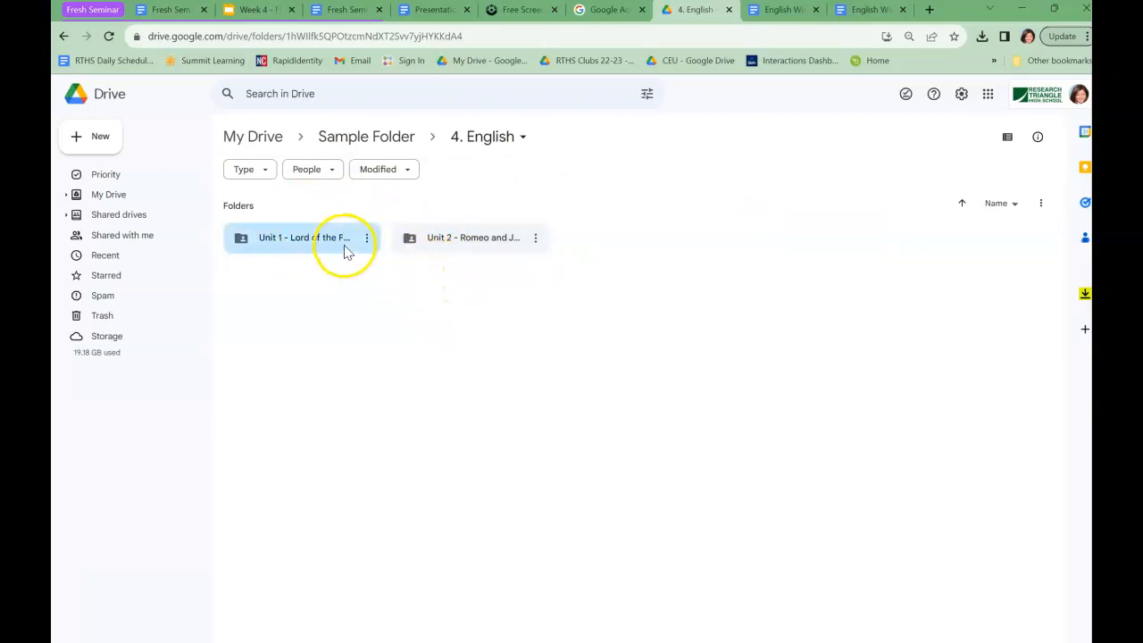